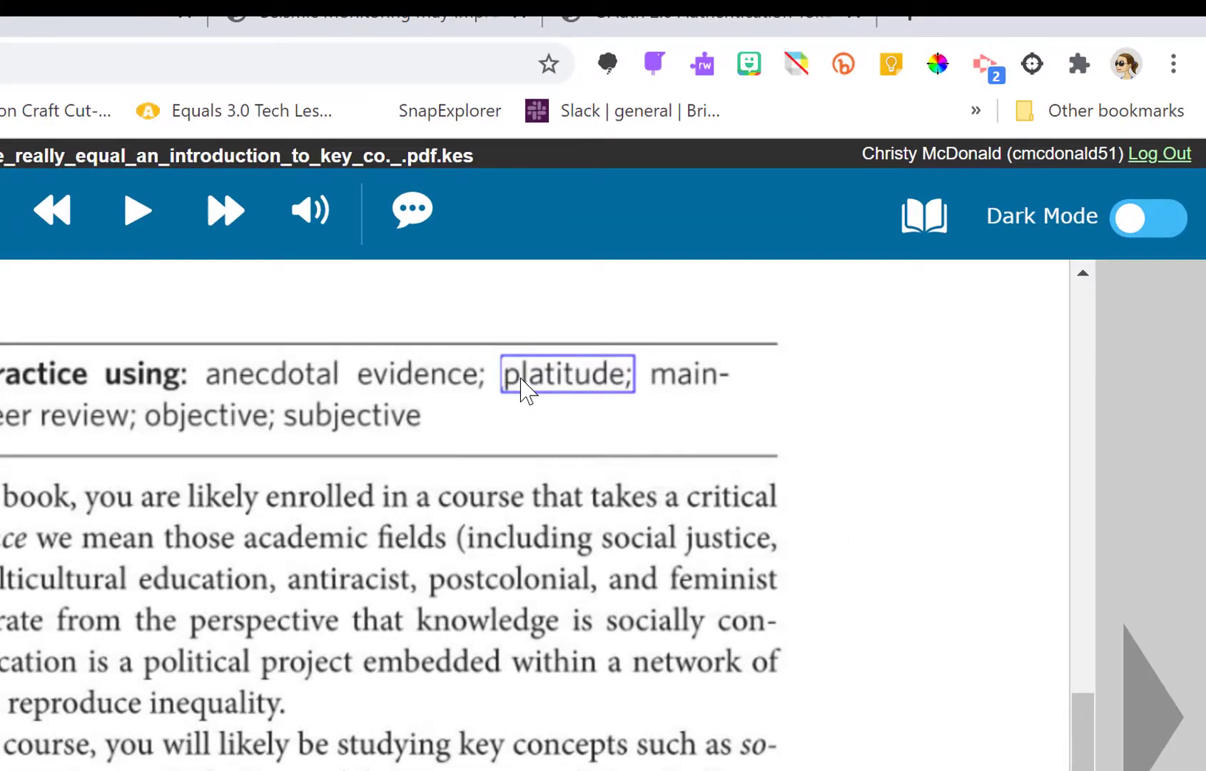
Step: Look up the dictionary definition of "platitude" from the vocabulary list
left_click(935, 236)
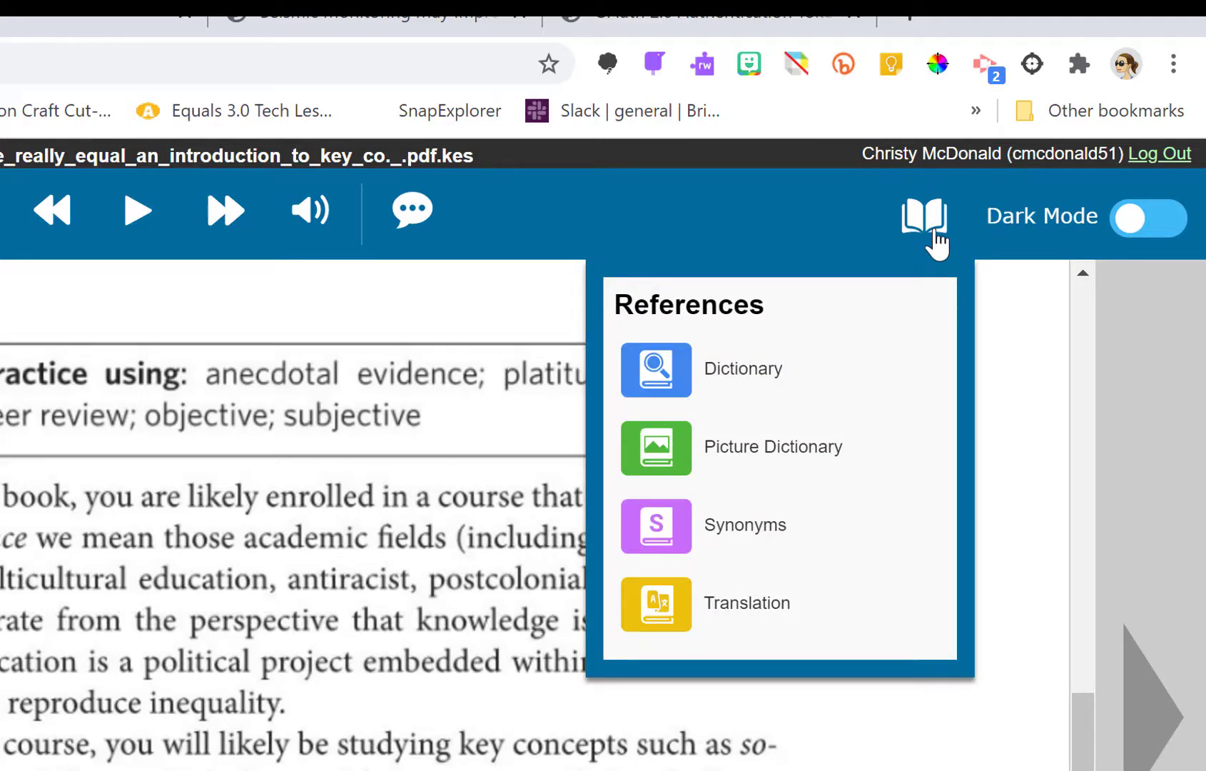
mouse_move(912, 265)
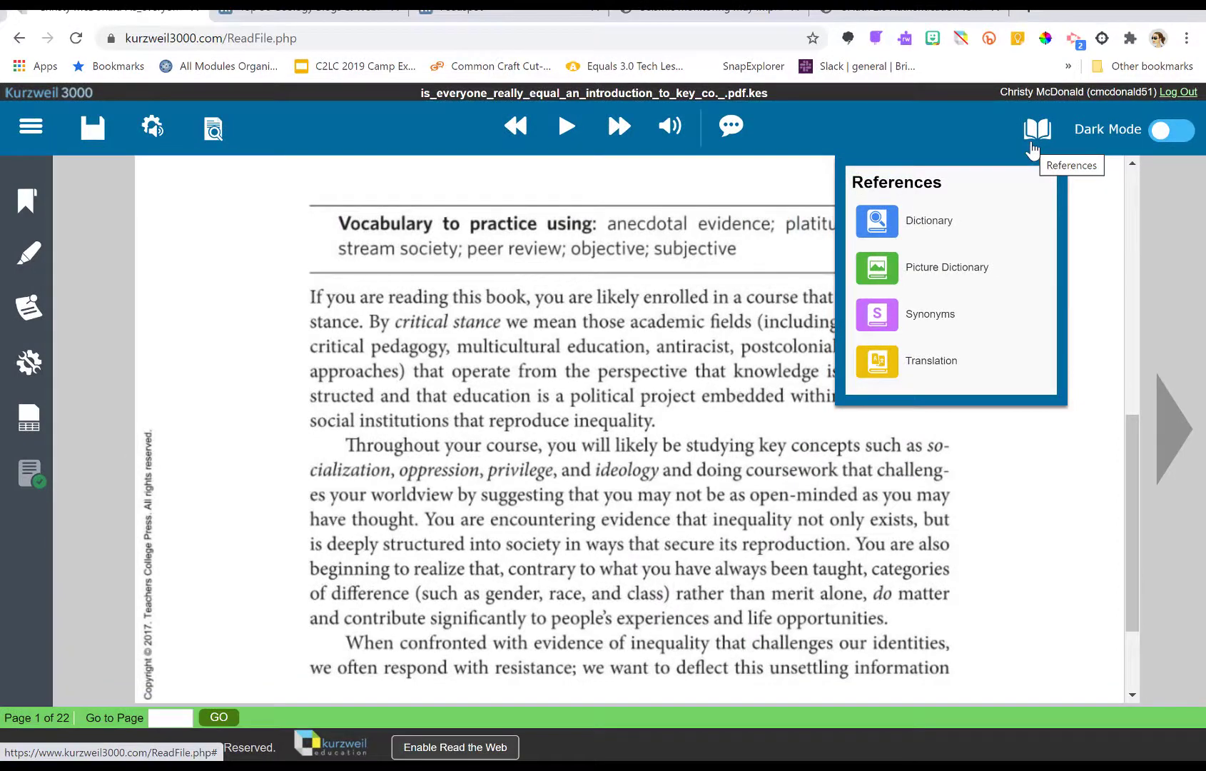
left_click(1032, 150)
left_click(1042, 143)
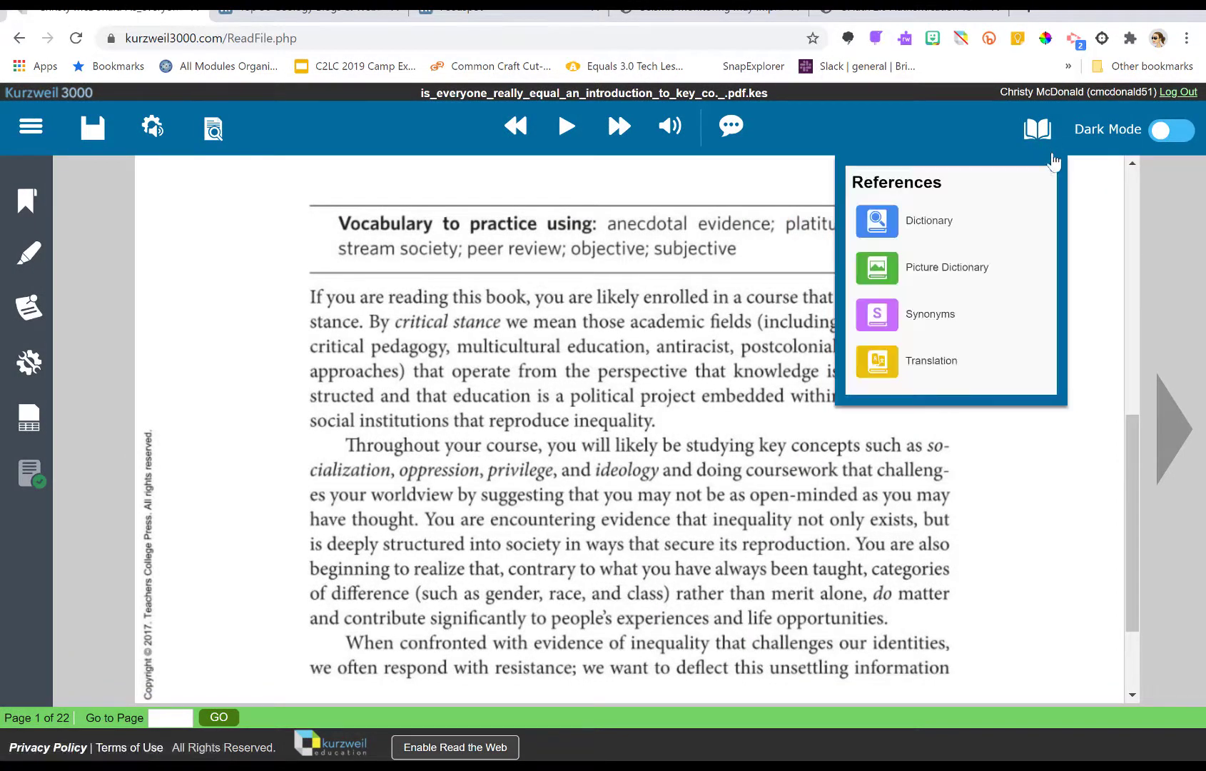
left_click(1019, 238)
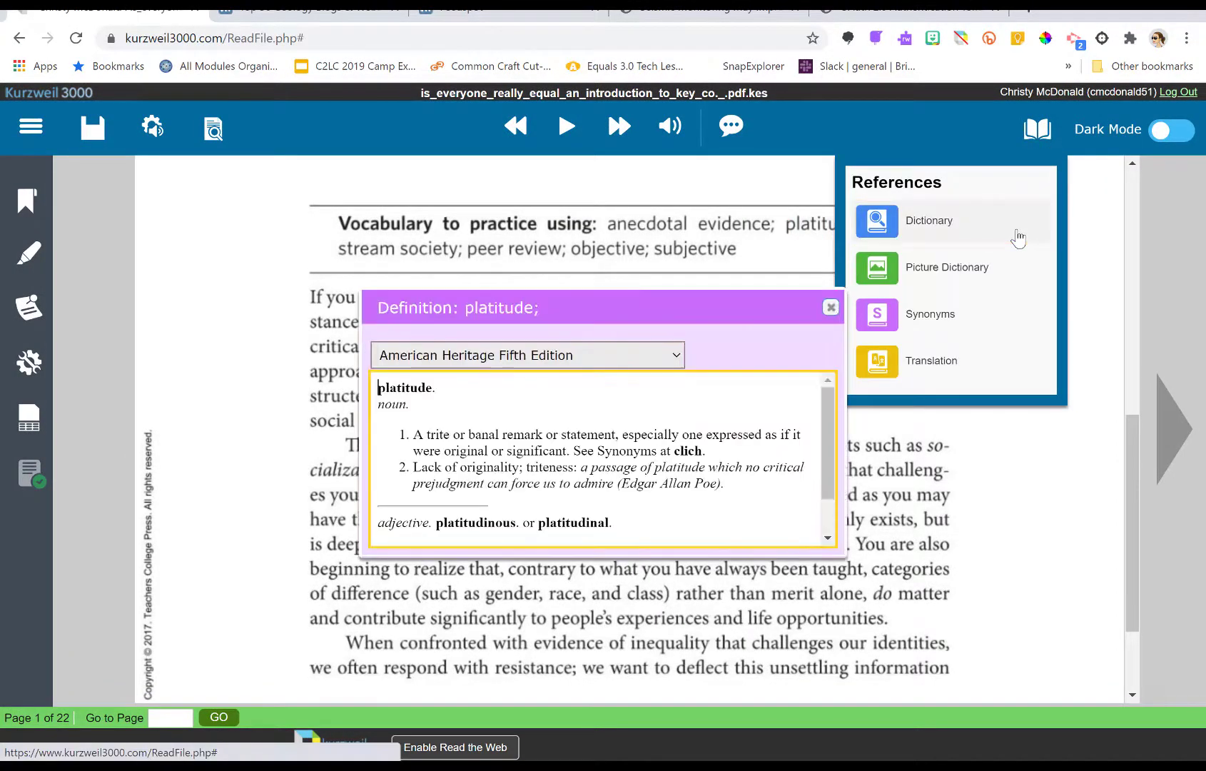
Step: Move the "platitude" definition window clear of the vocabulary list and have part of the definition read aloud
left_click_drag(751, 307, 948, 323)
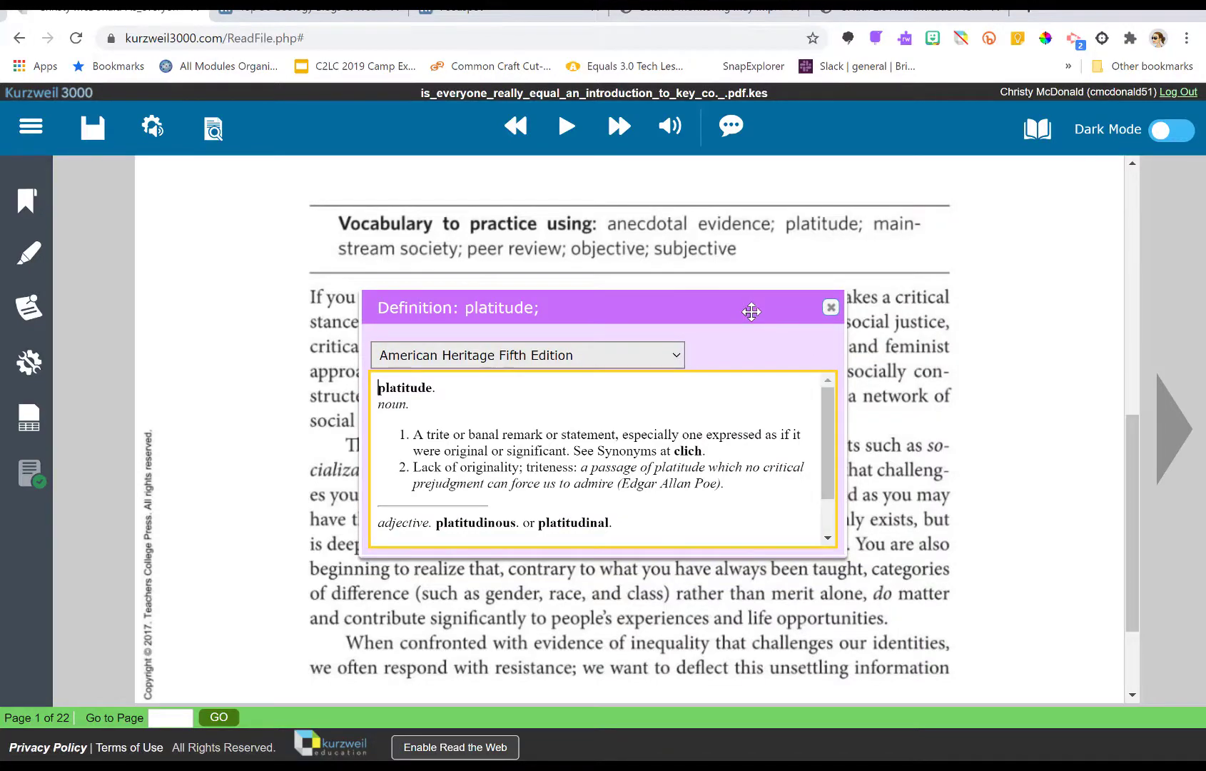
left_click_drag(897, 388, 856, 371)
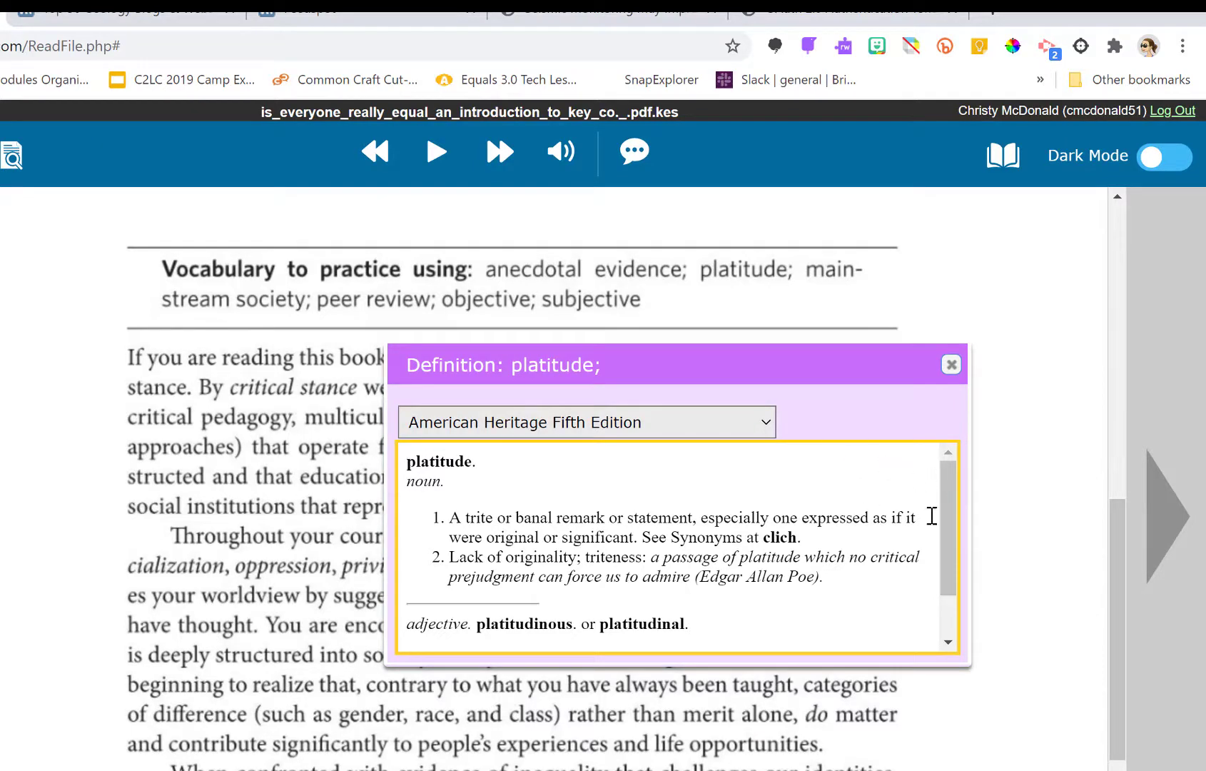
left_click_drag(947, 514, 721, 491)
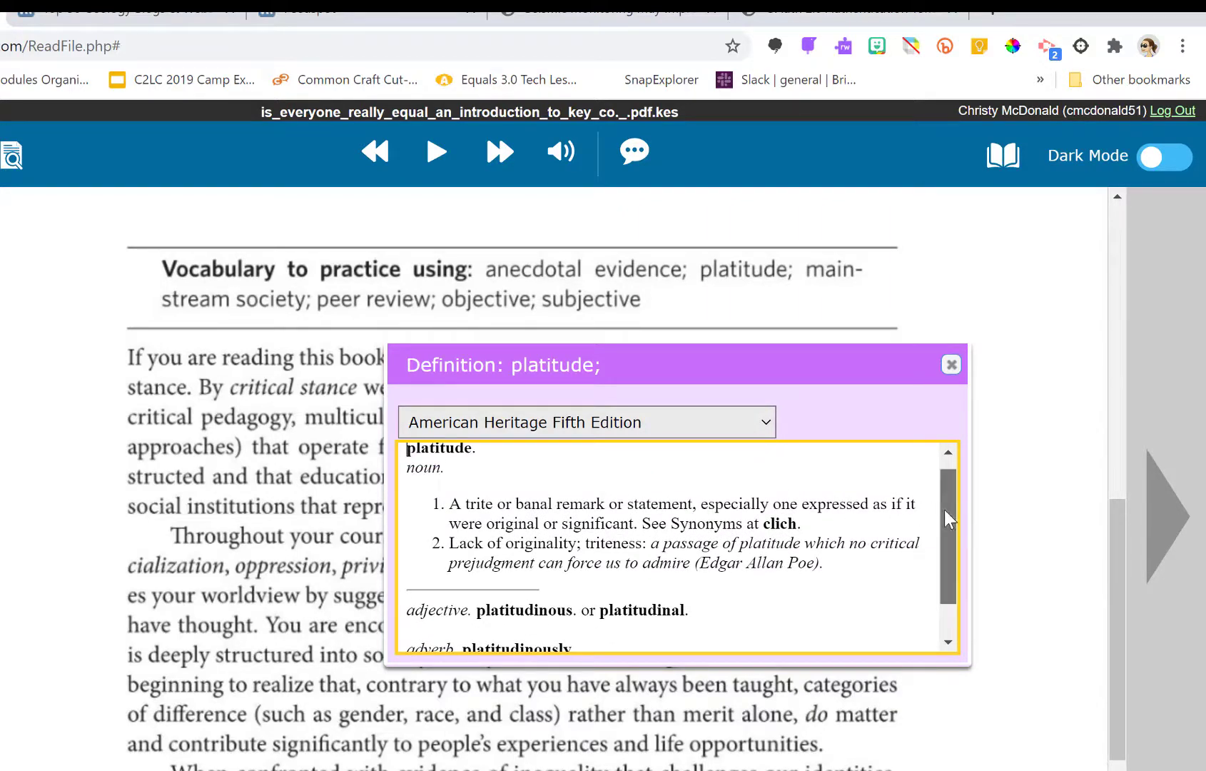
scroll(948, 499, "up", 1)
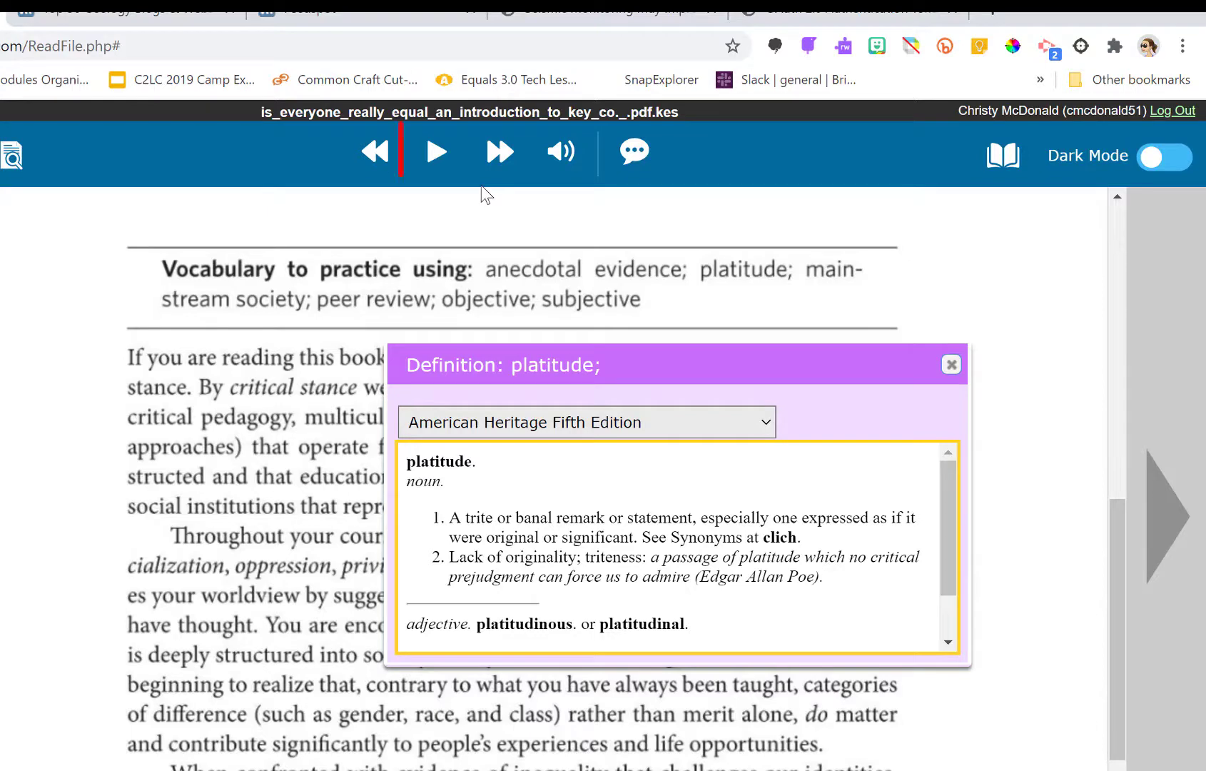
left_click(437, 154)
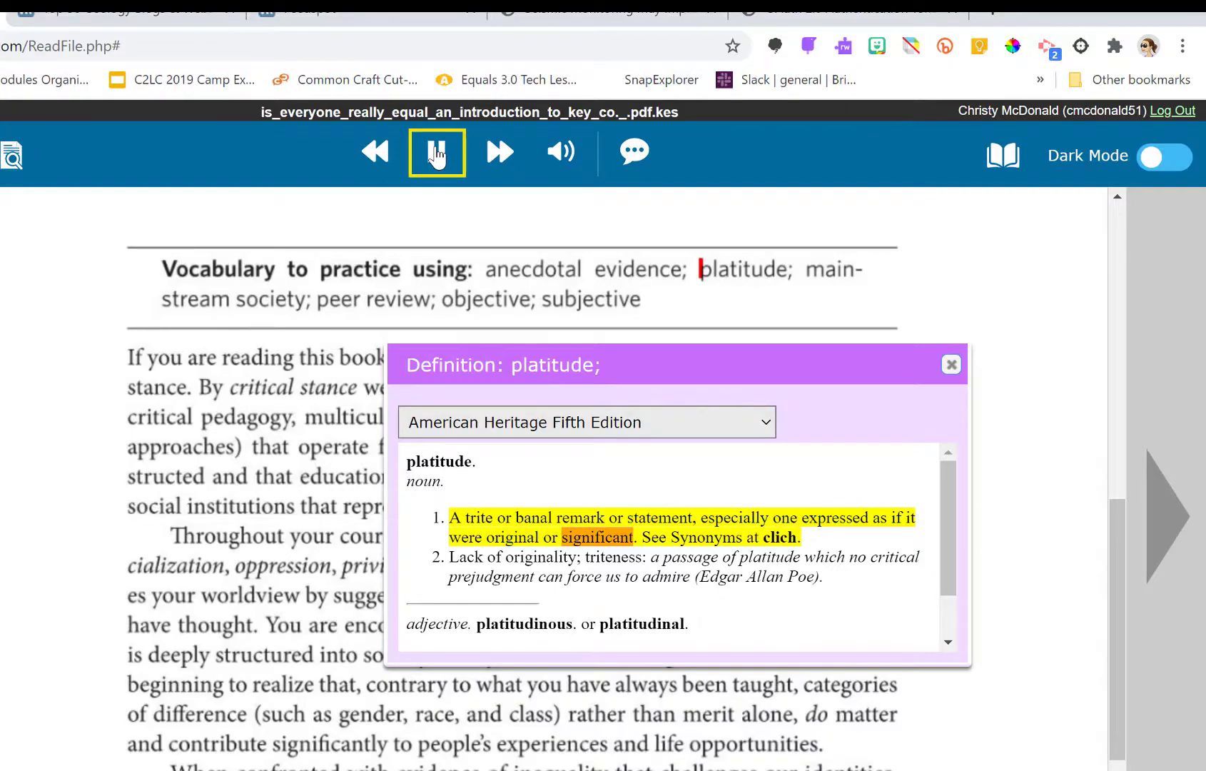
left_click(437, 153)
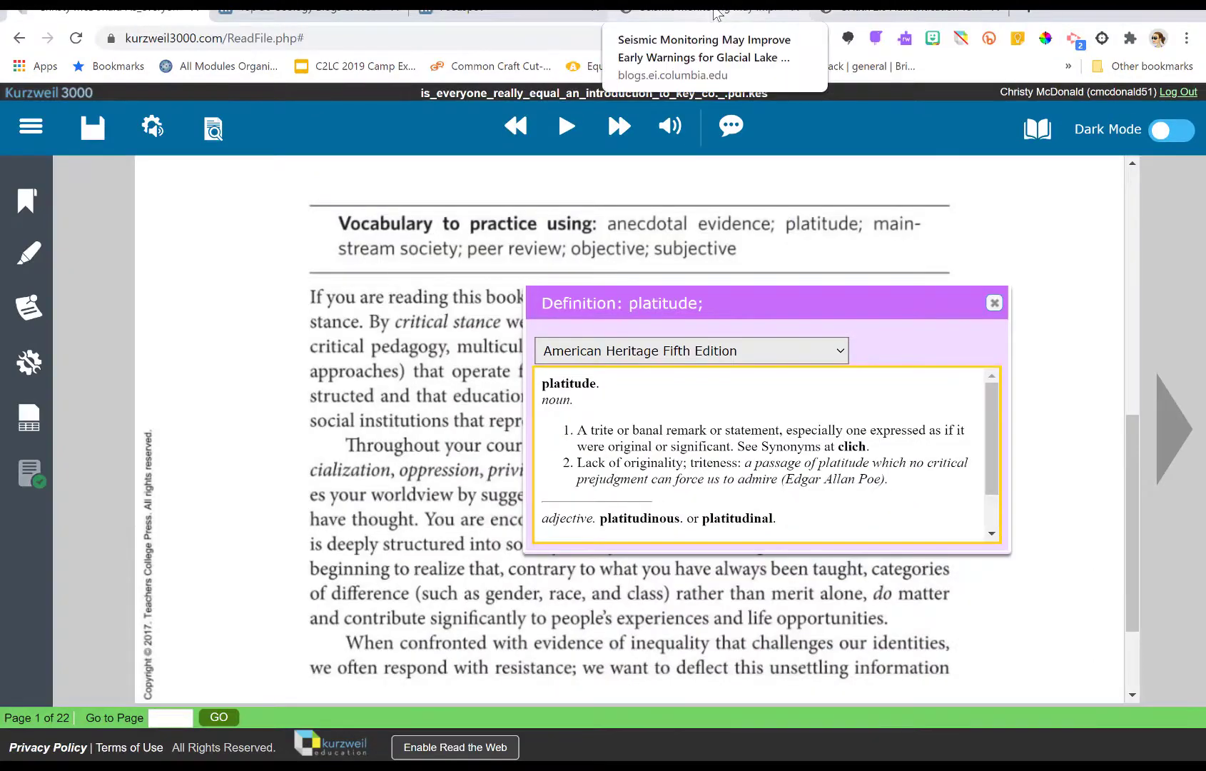
Step: Switch to the seismic monitoring article, look up the definition of "moraine" with Read the Web, and have it read aloud
left_click(716, 14)
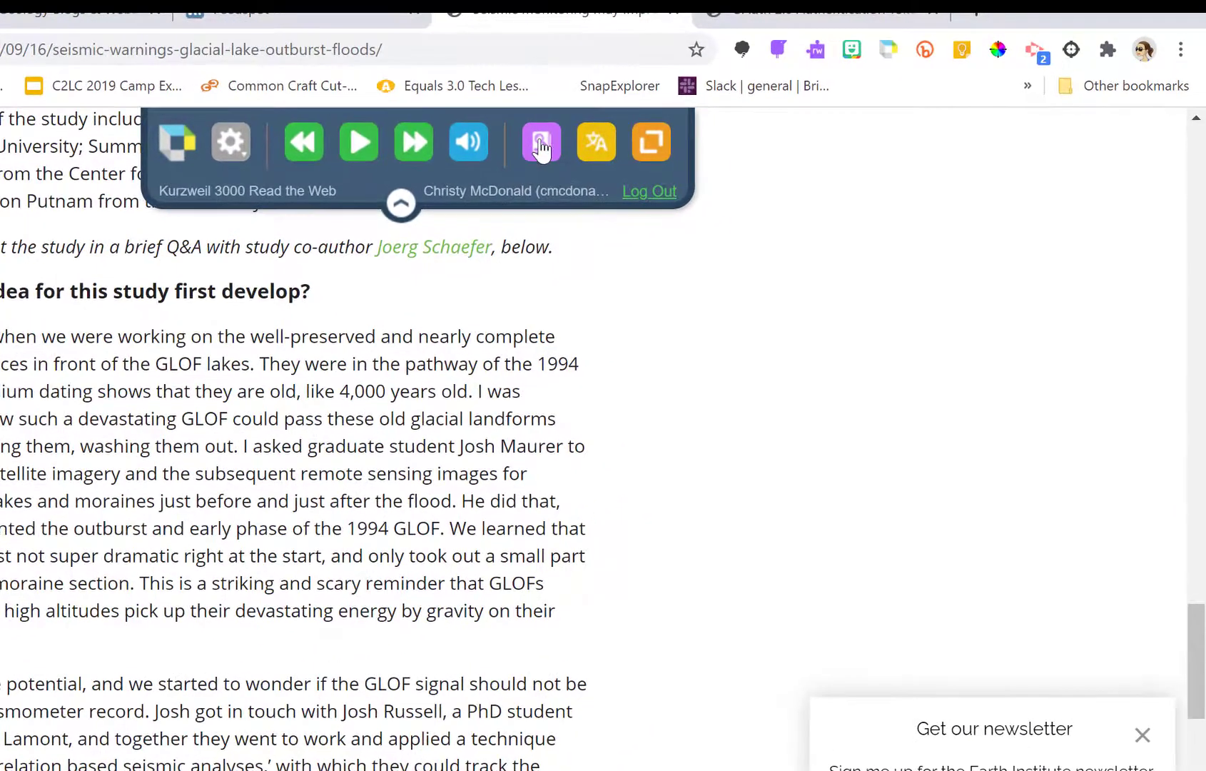
left_click(541, 148)
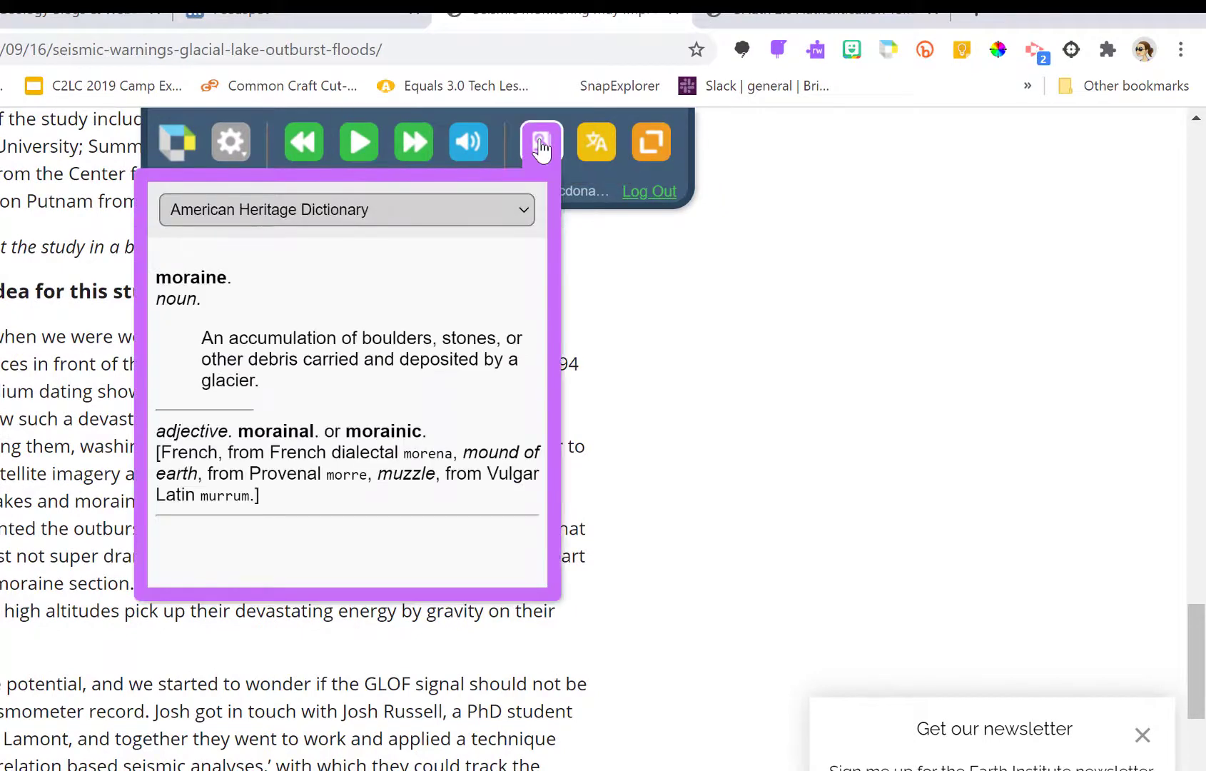
left_click(358, 145)
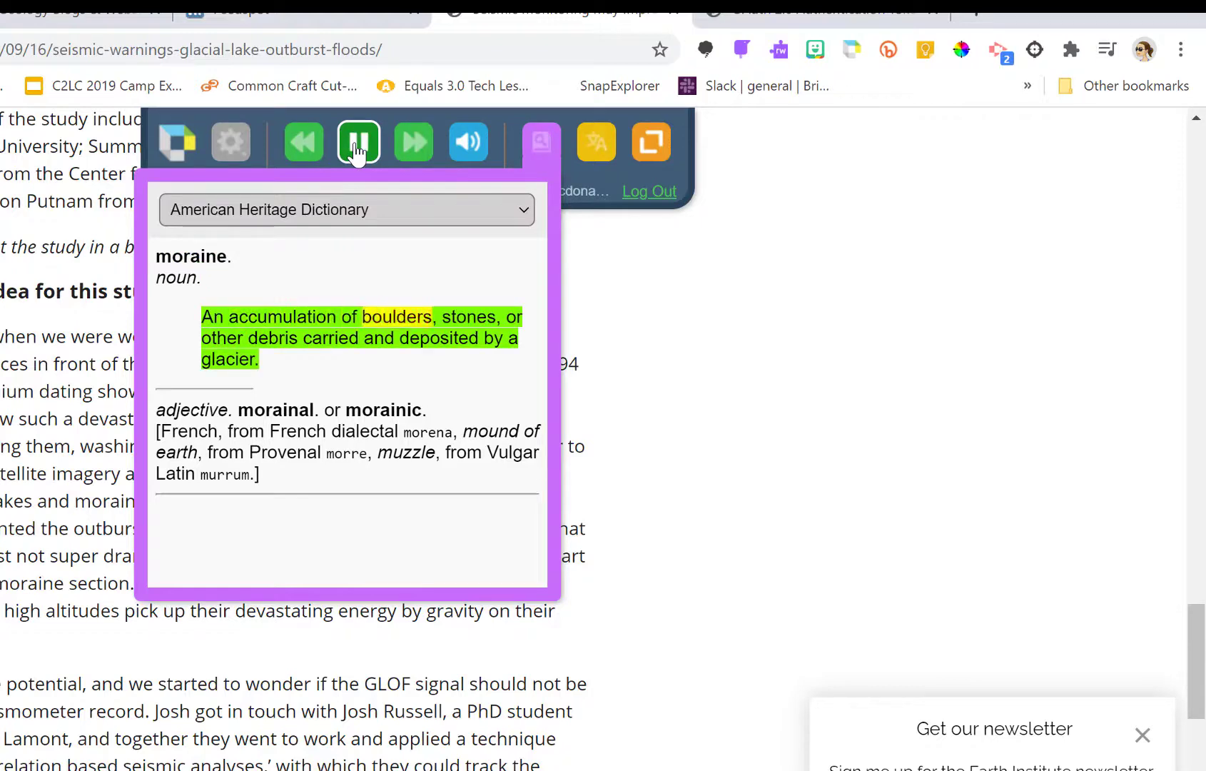
left_click(358, 146)
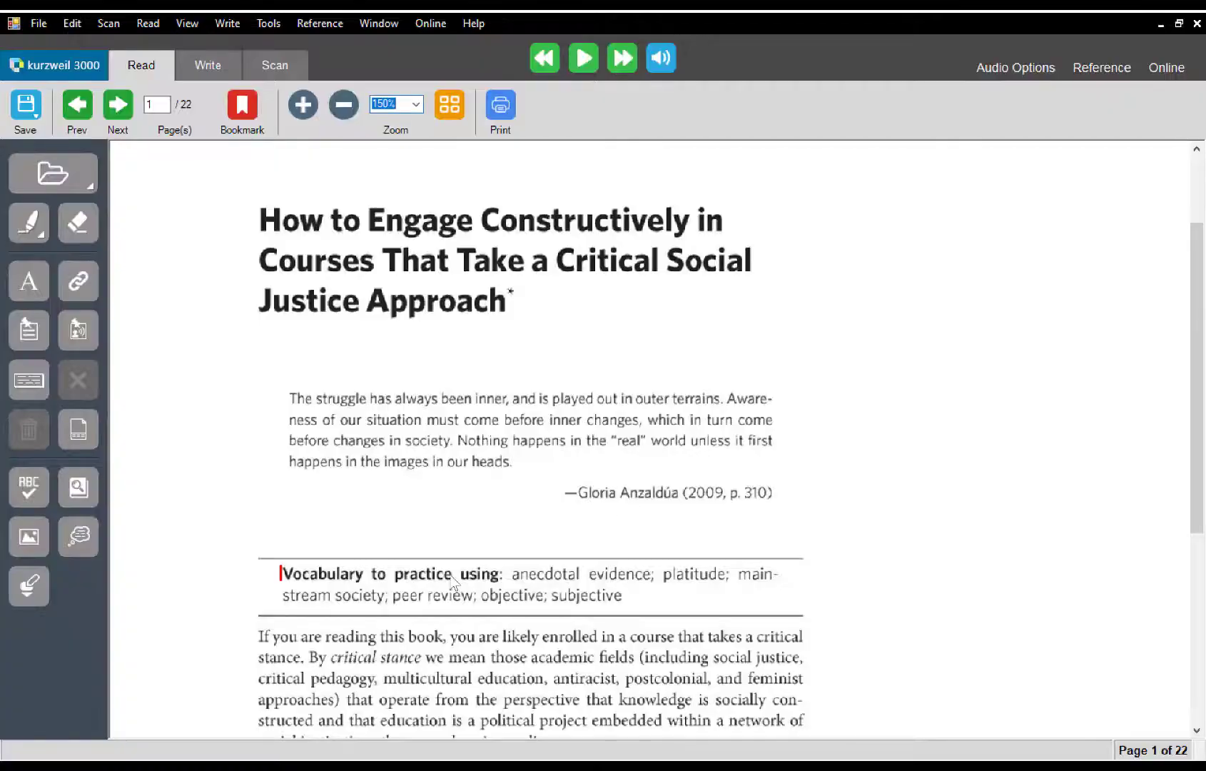
Step: In the Kurzweil 3000 desktop program, look up the definition of "platitude" and close the definition window
scroll(523, 656, "down", 3)
left_click(703, 356)
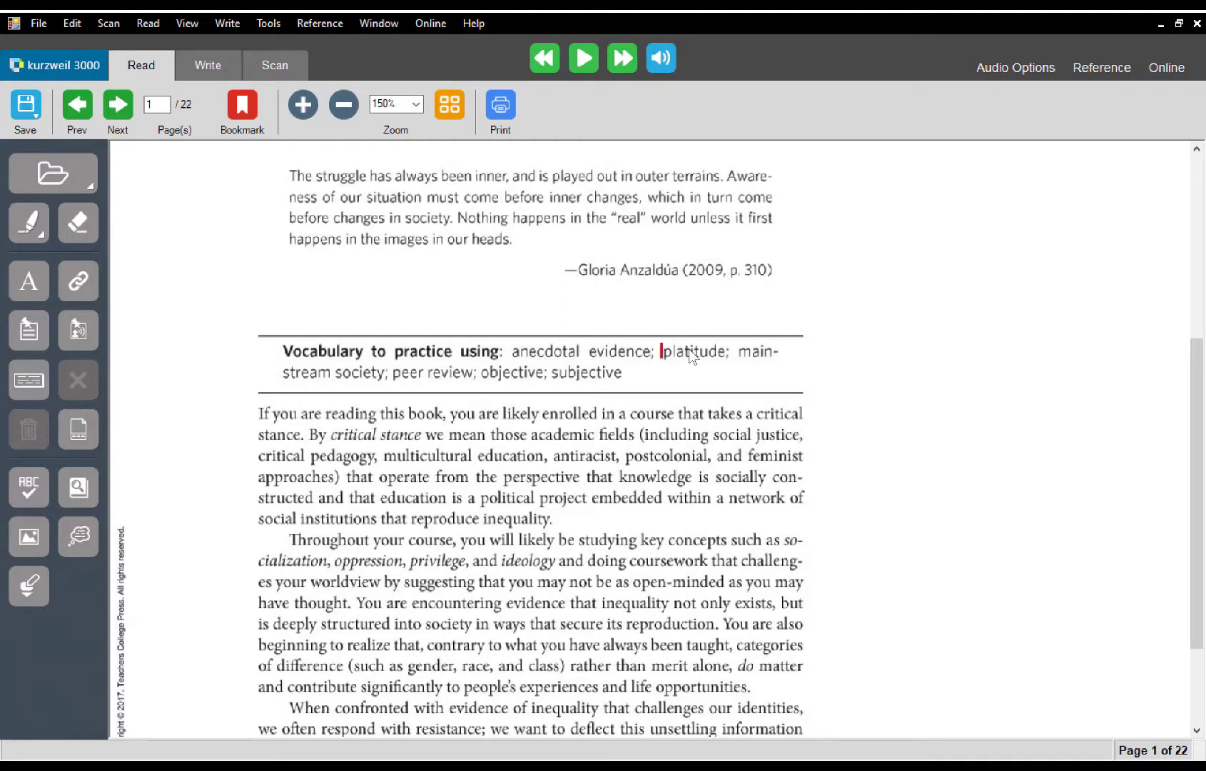
left_click(80, 488)
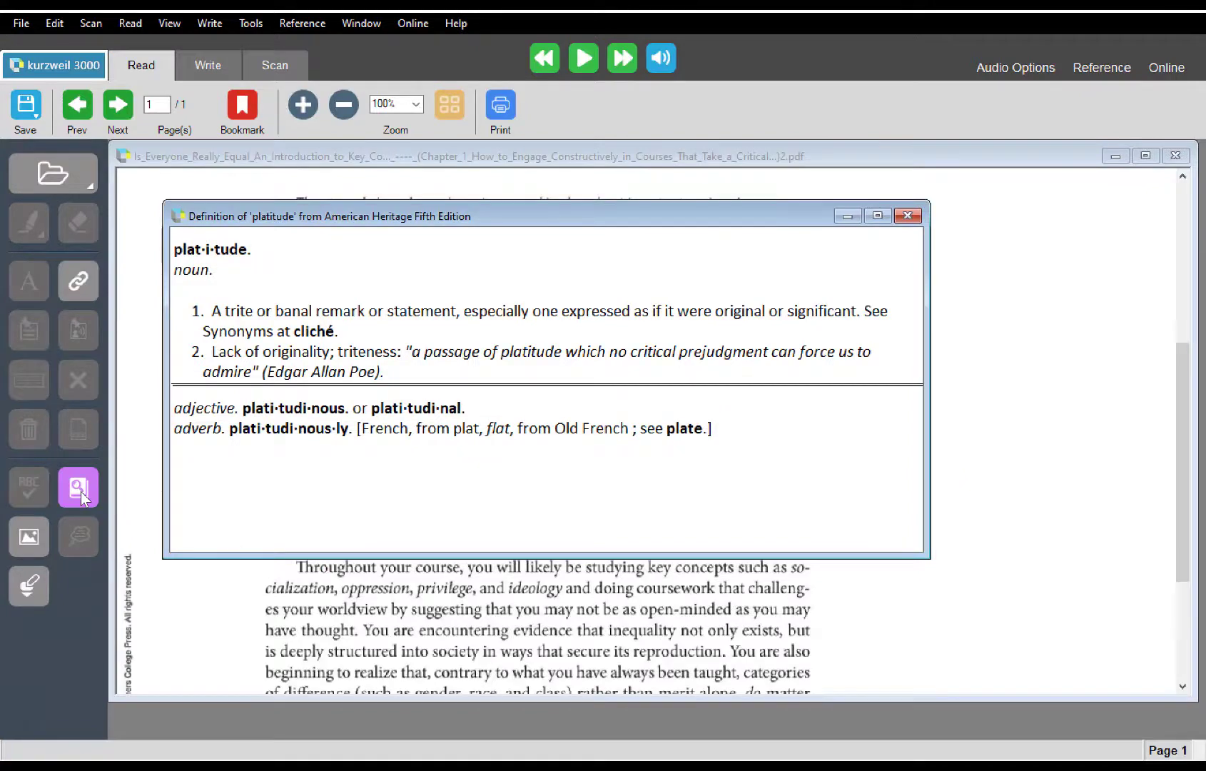
left_click(907, 216)
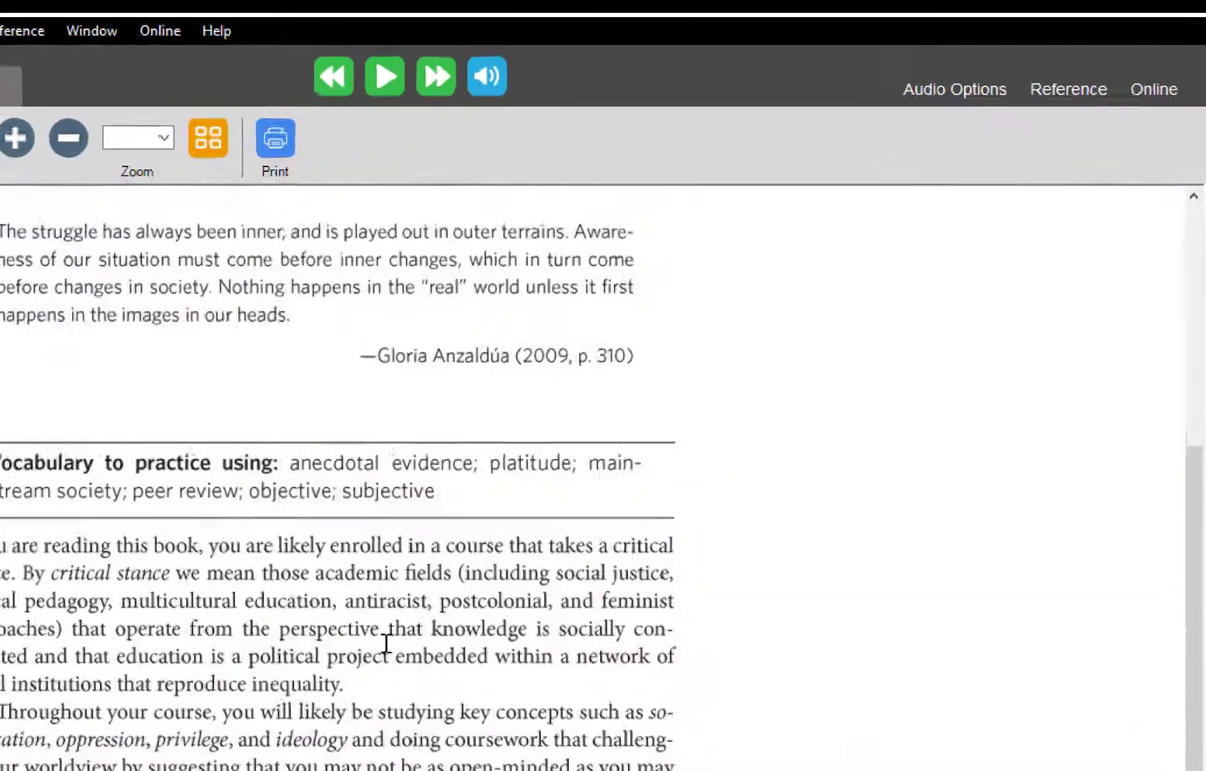
Step: Reopen the definition of "platitude" through the Reference options and have it read aloud
left_click(1054, 109)
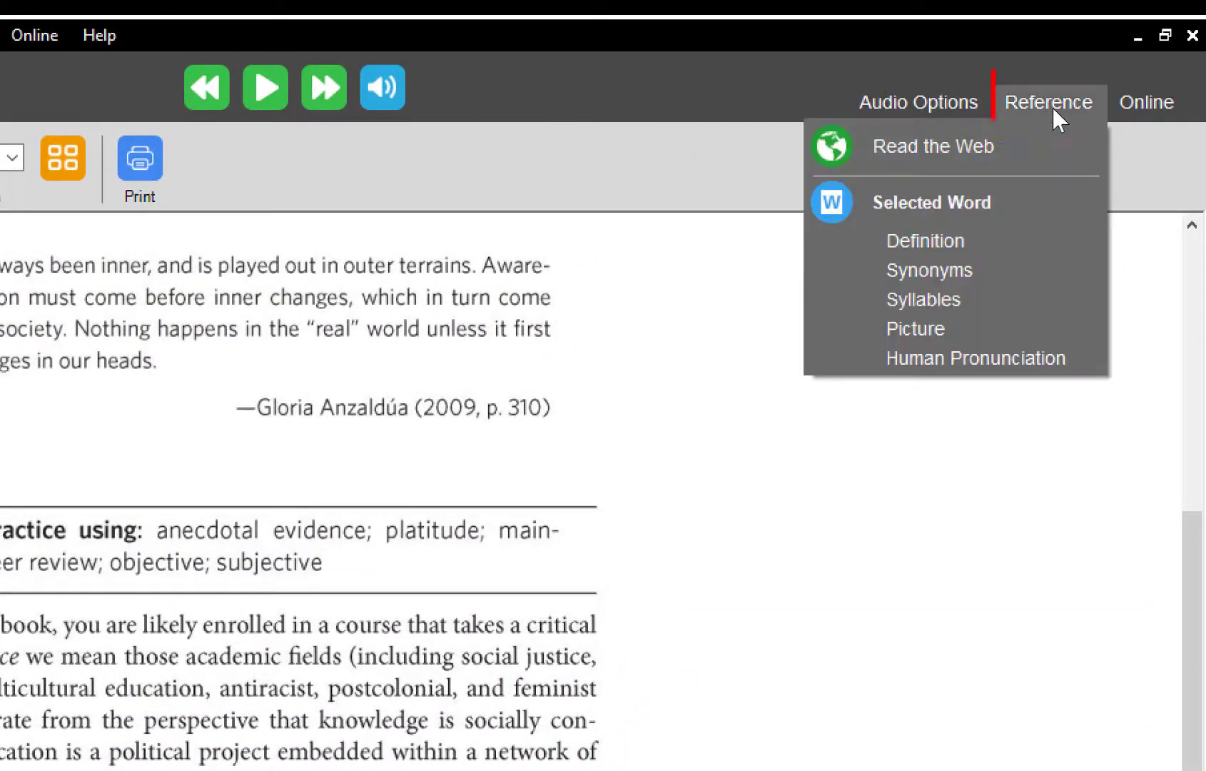
left_click(997, 248)
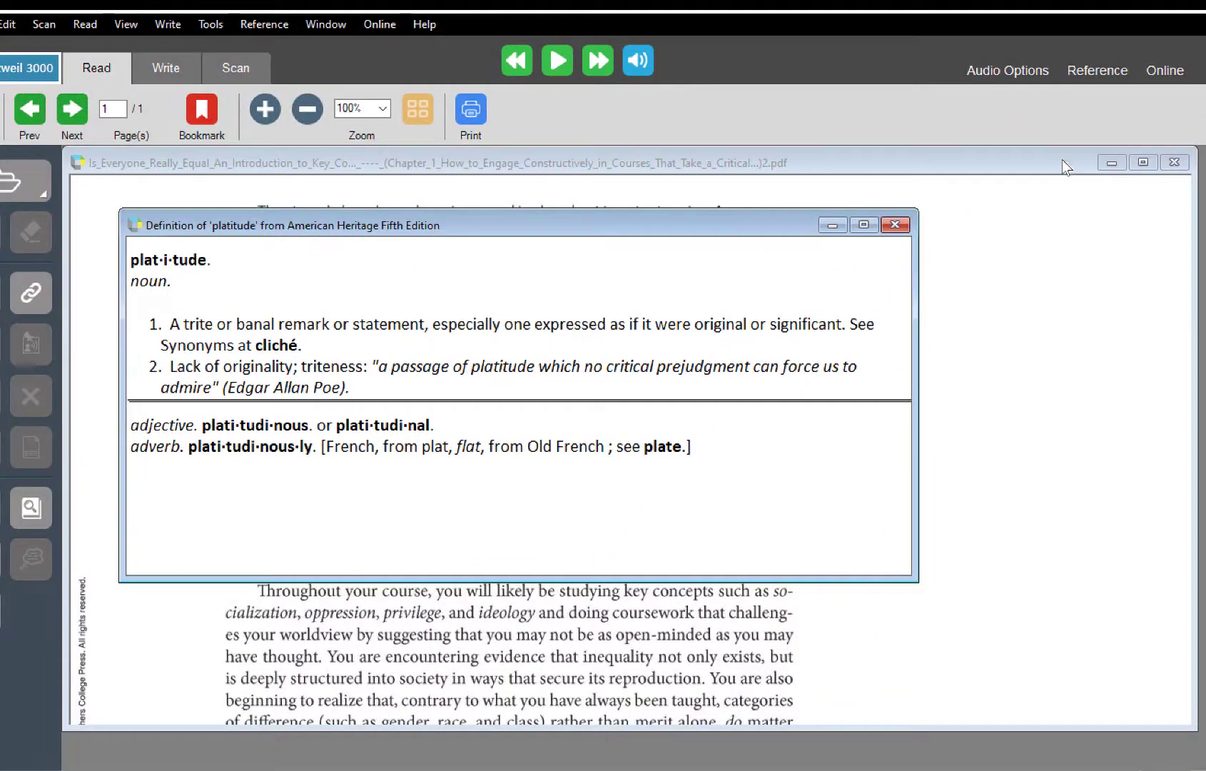
left_click(555, 61)
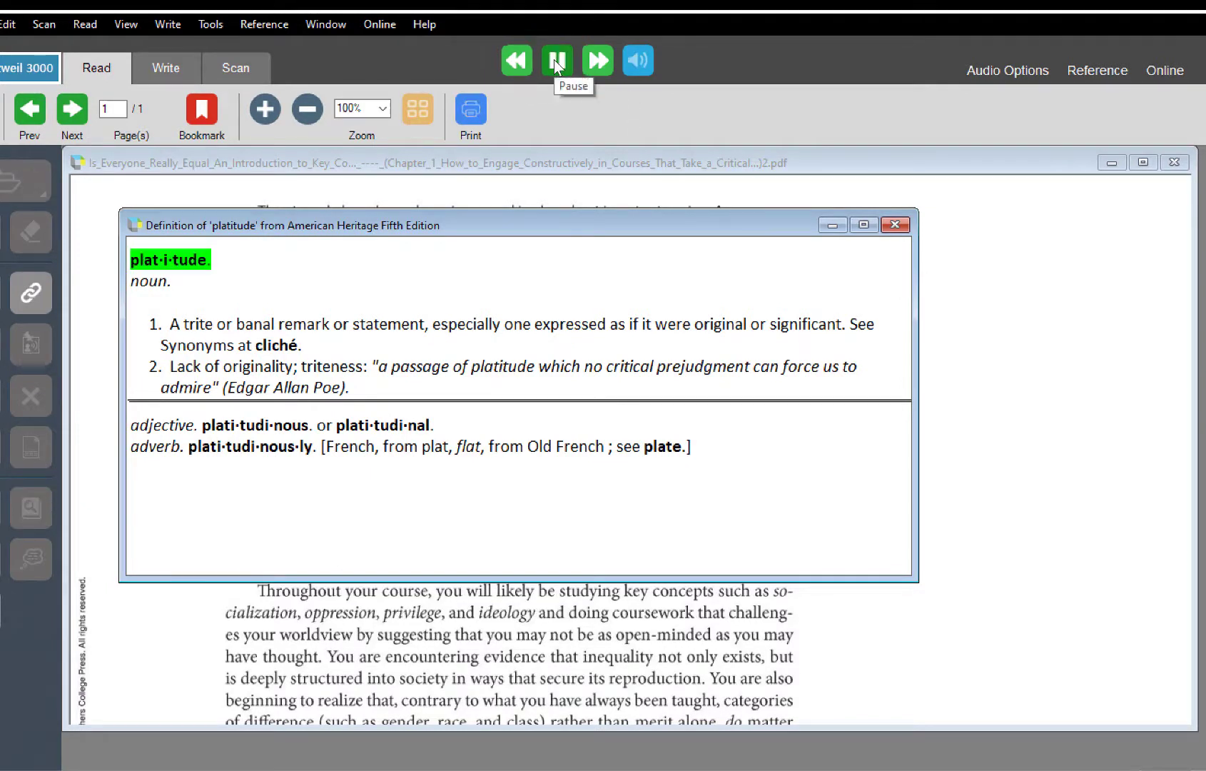
left_click(556, 63)
left_click(556, 63)
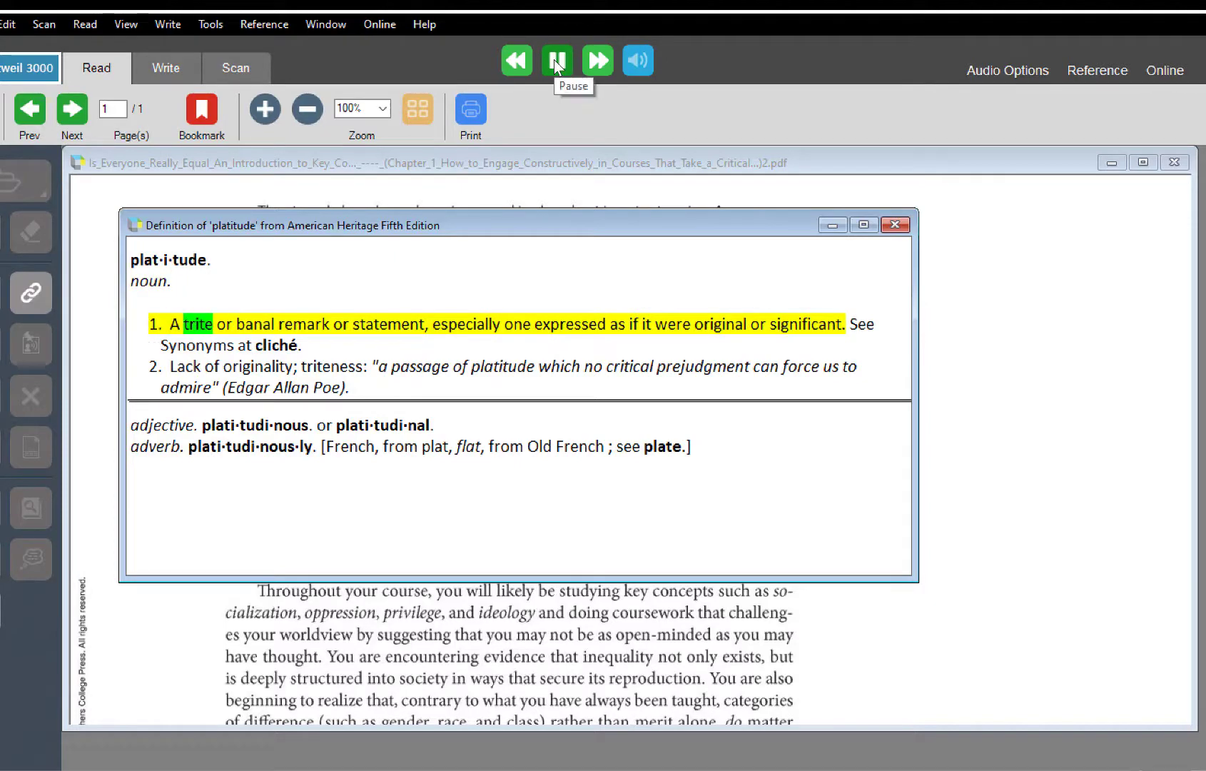
left_click(556, 63)
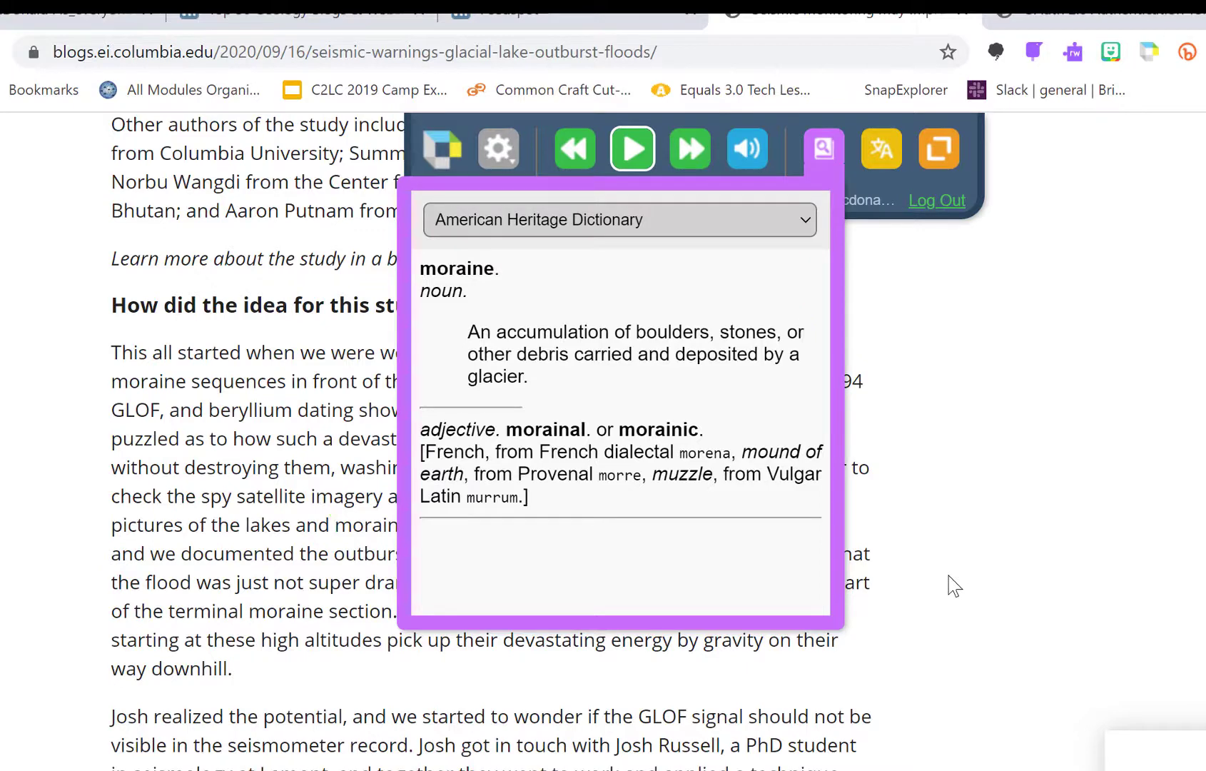
Step: Set the "moraine" lookup to the American Heritage College Writer's Dictionary, and open the dictionary choices for "platitude" in the Kurzweil web reader
left_click(803, 223)
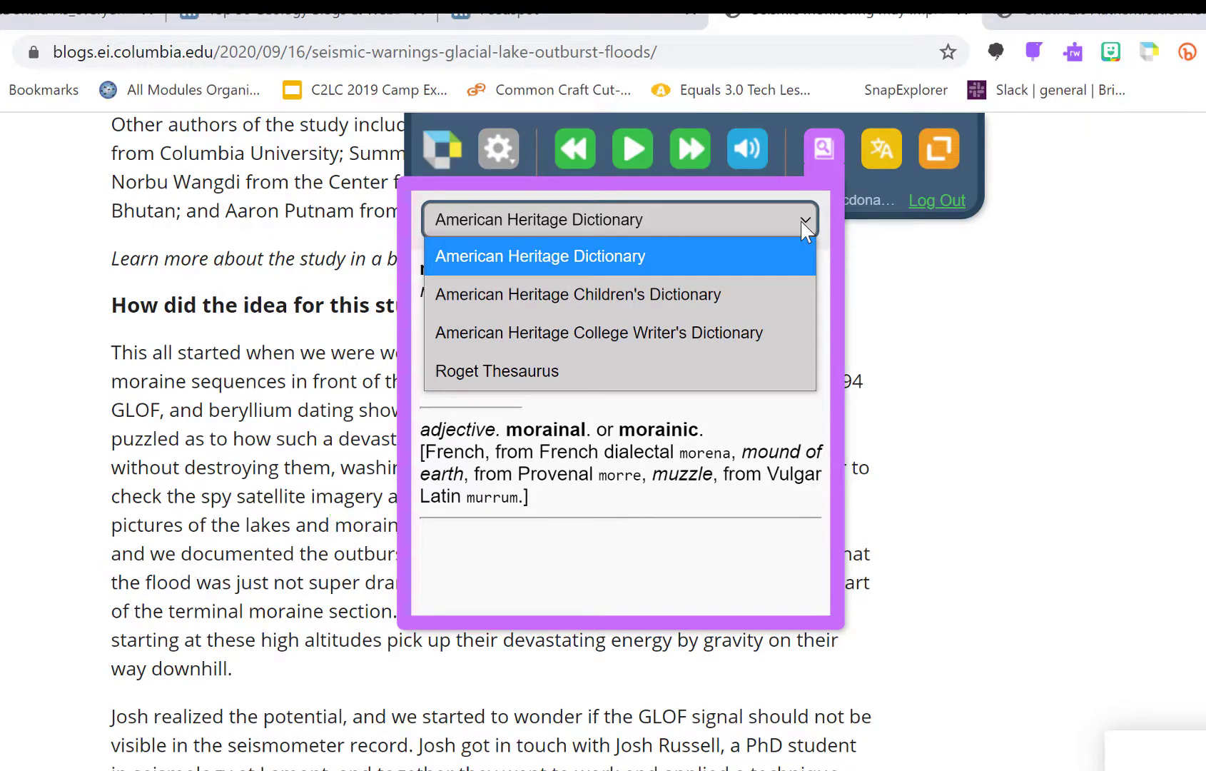
left_click(731, 335)
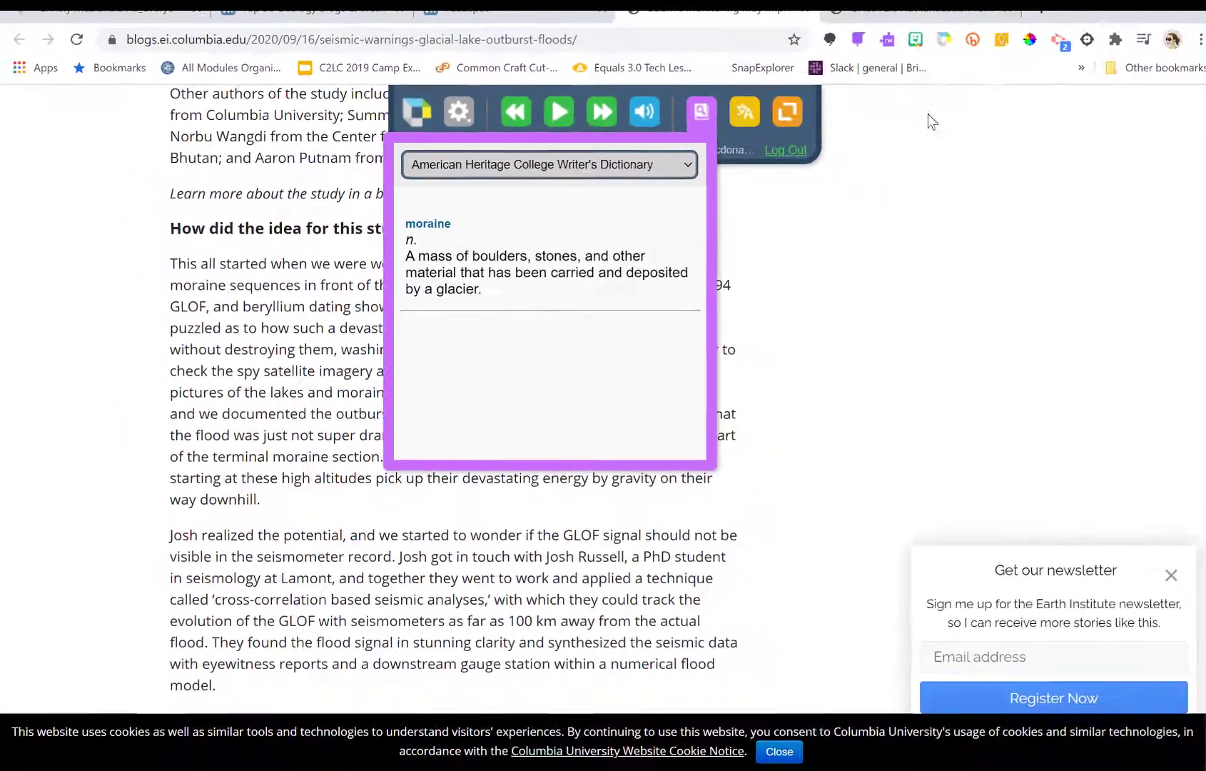
left_click(114, 16)
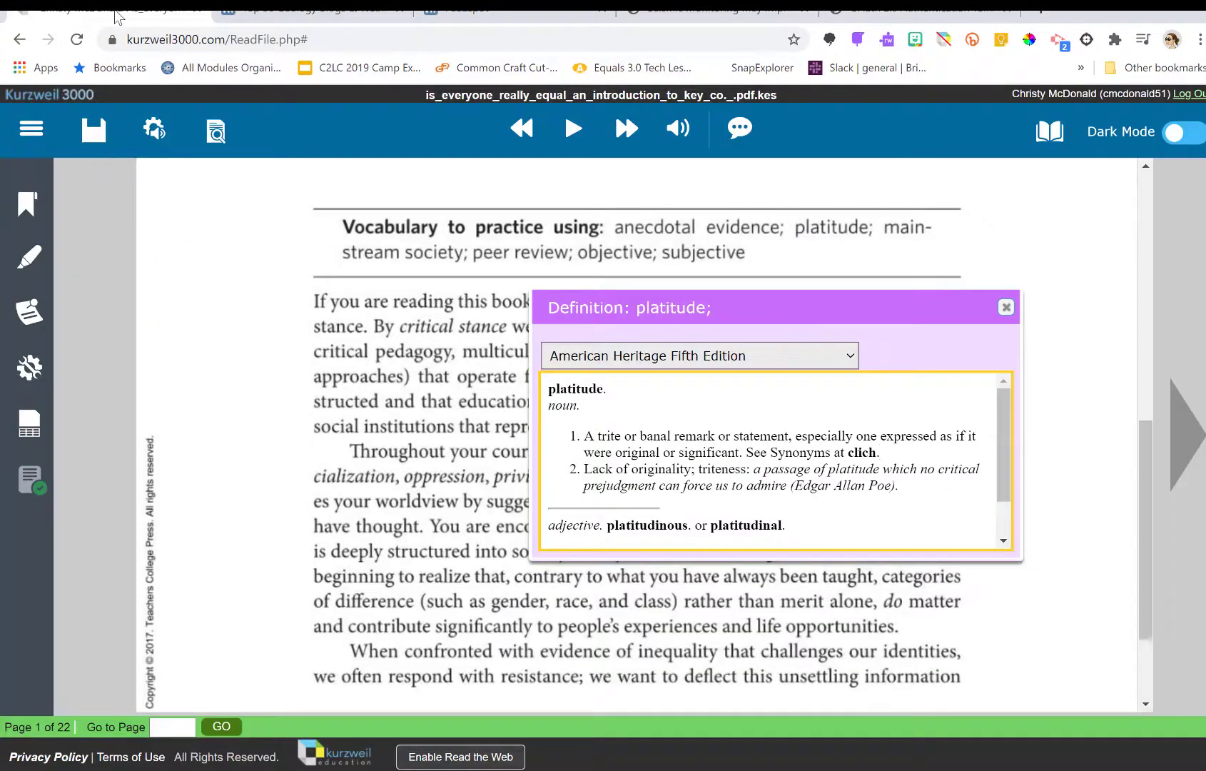
left_click(850, 357)
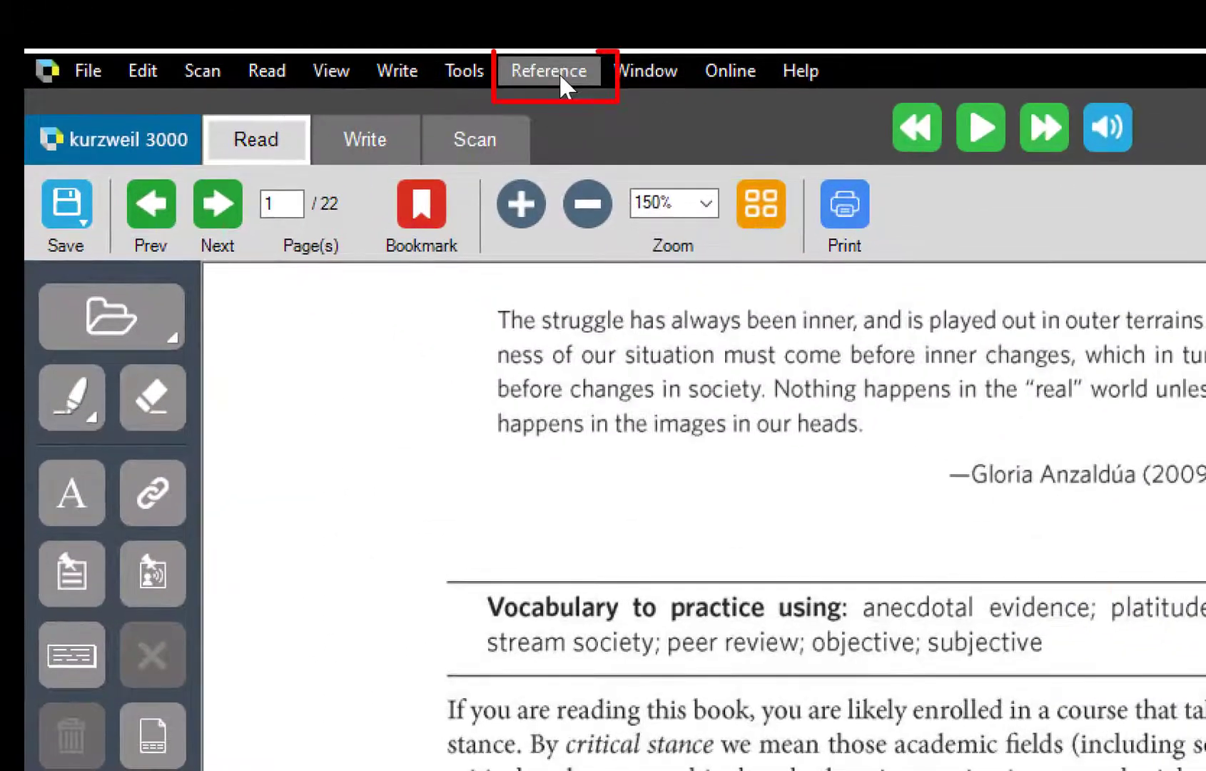
Step: In the Kurzweil 3000 desktop program, select the American Heritage College Writer's Dictionary and look up "platitude" with it
left_click(559, 72)
mouse_move(588, 218)
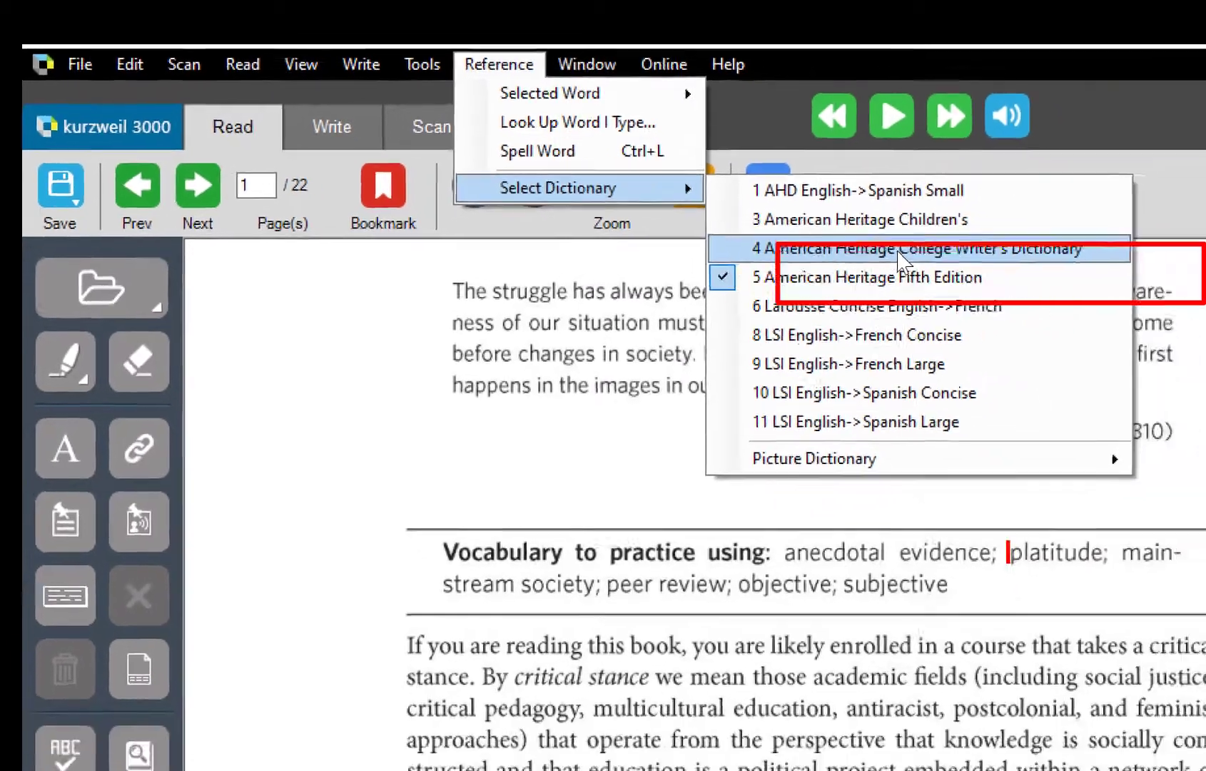
left_click(898, 251)
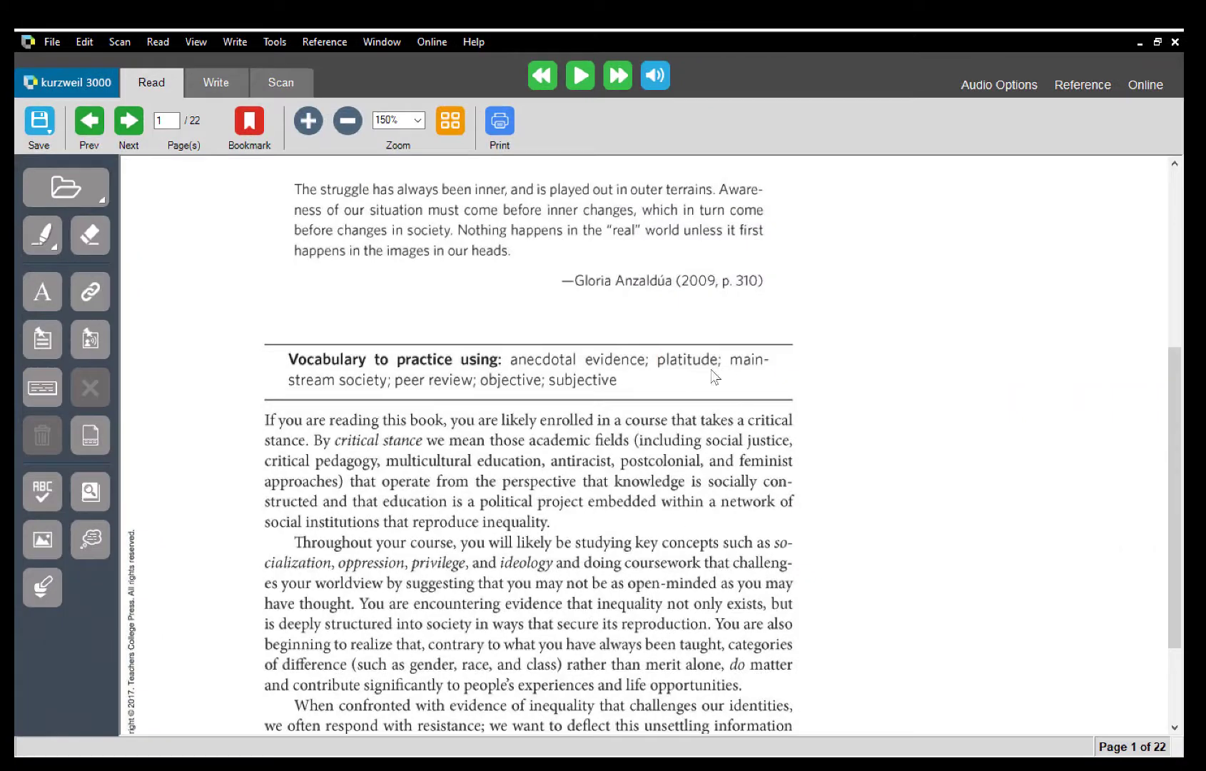
left_click(690, 363)
left_click(85, 496)
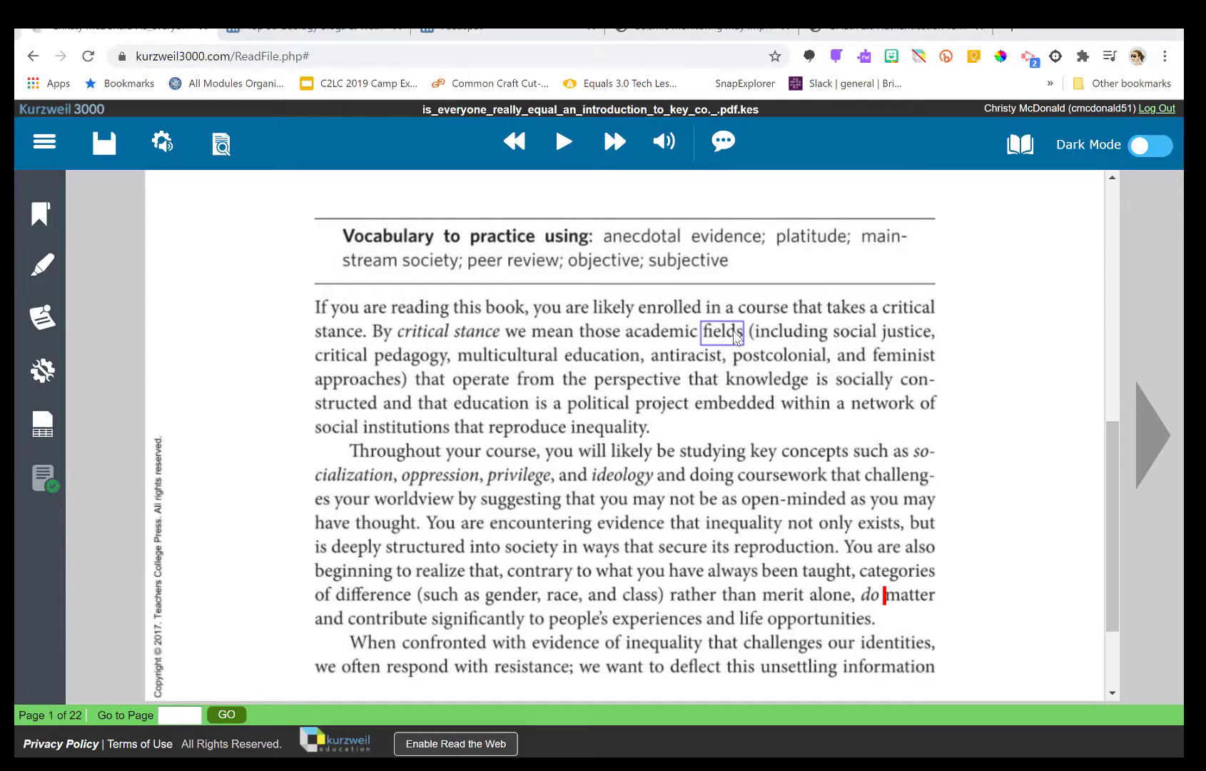
Step: In the Kurzweil web reader, look up synonyms for "subjective" in the vocabulary list and close the results
left_click(655, 263)
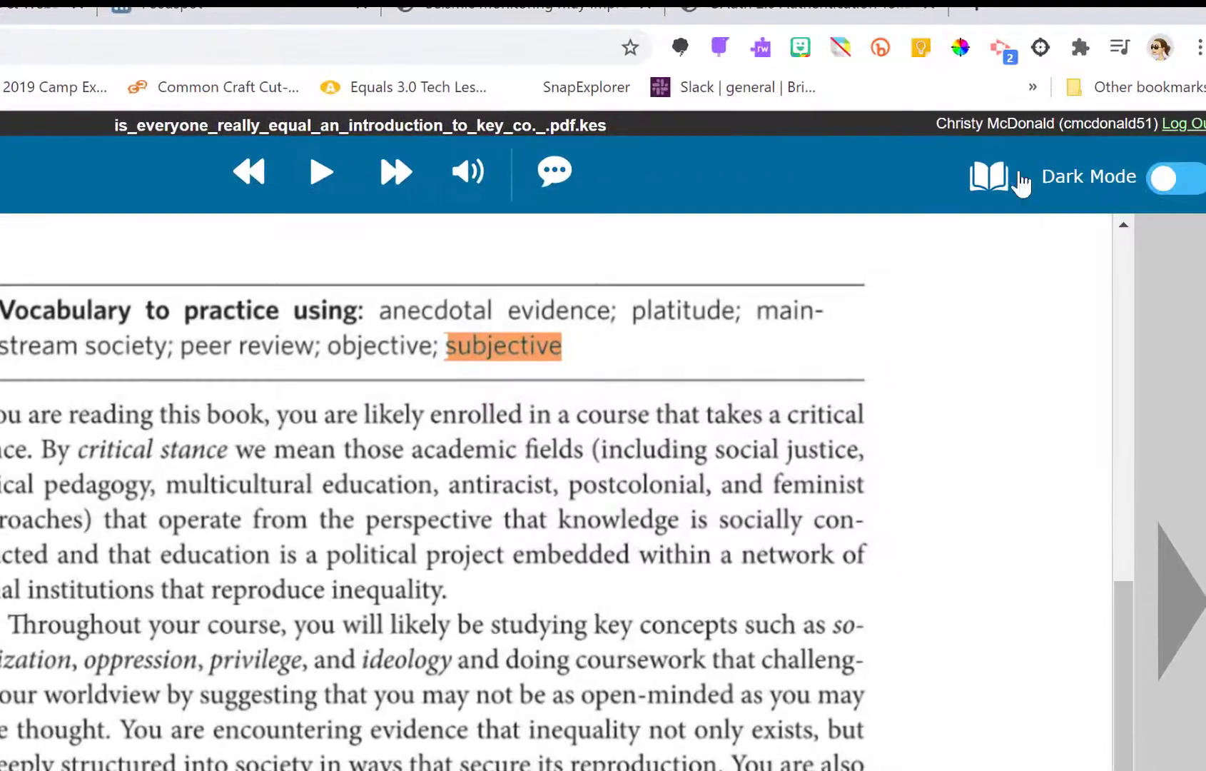
left_click(1020, 144)
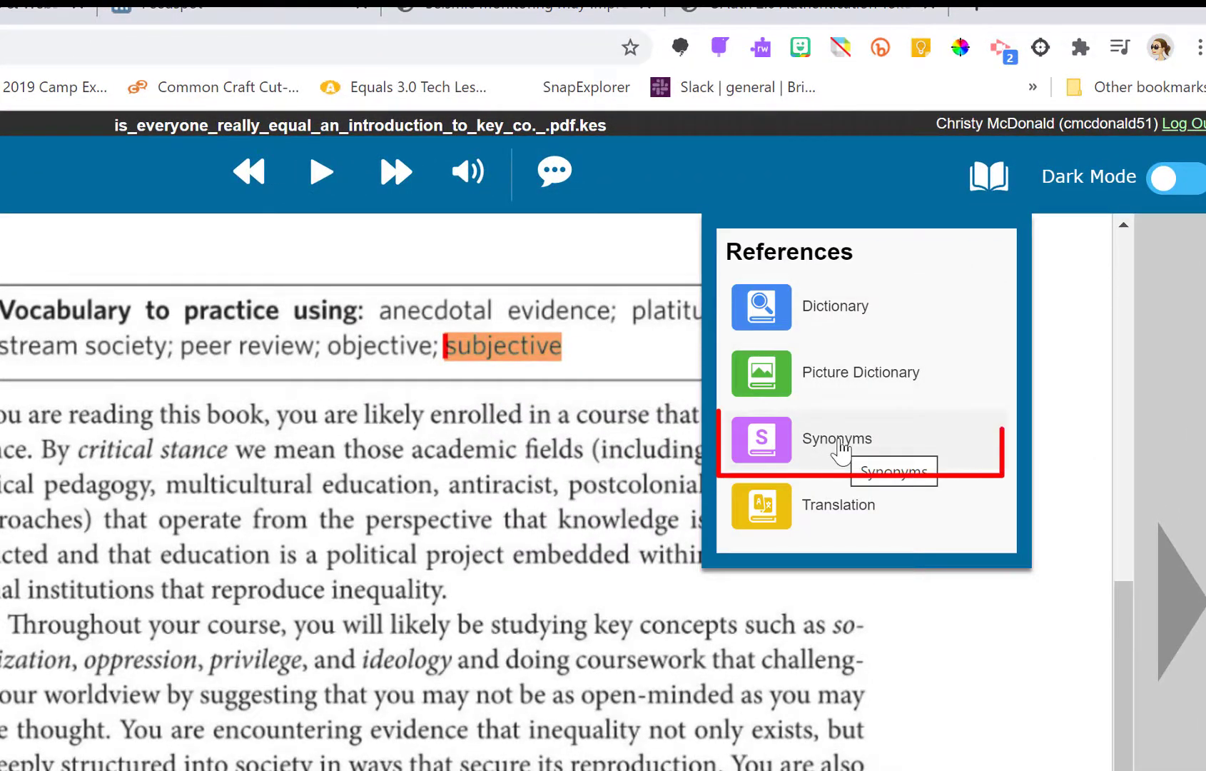
left_click(840, 447)
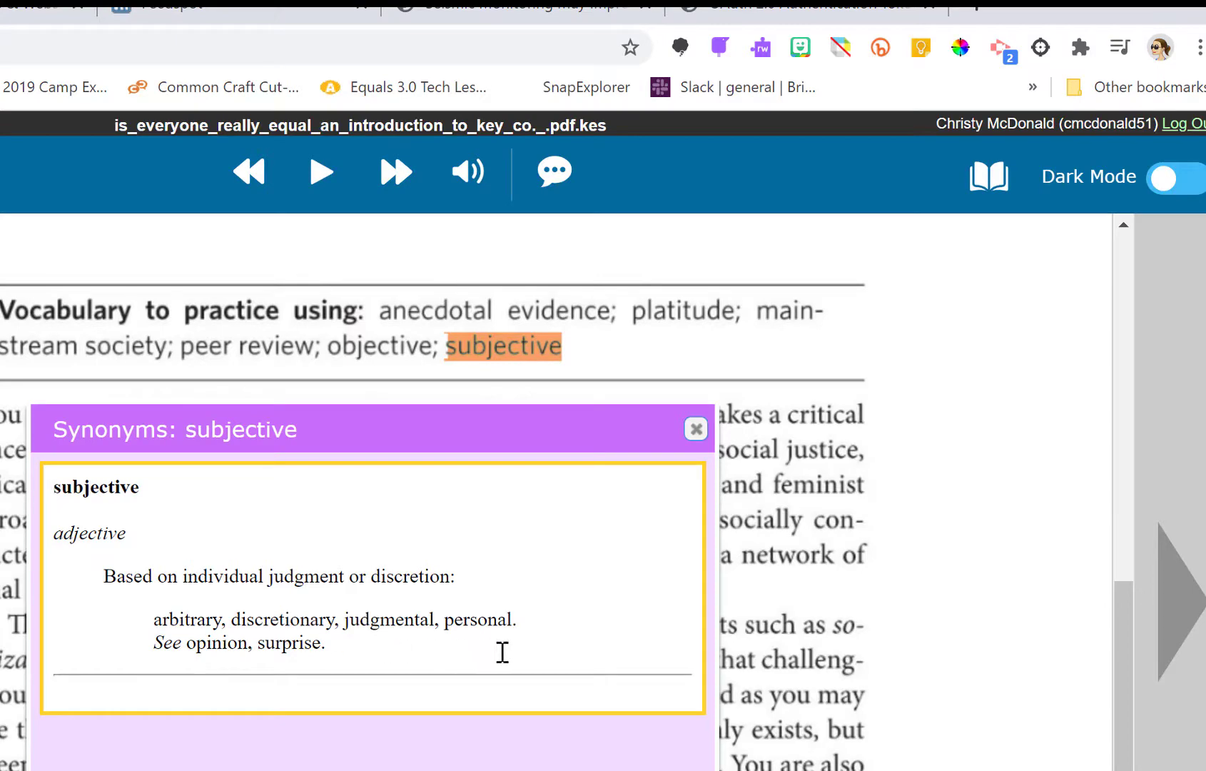
left_click(695, 428)
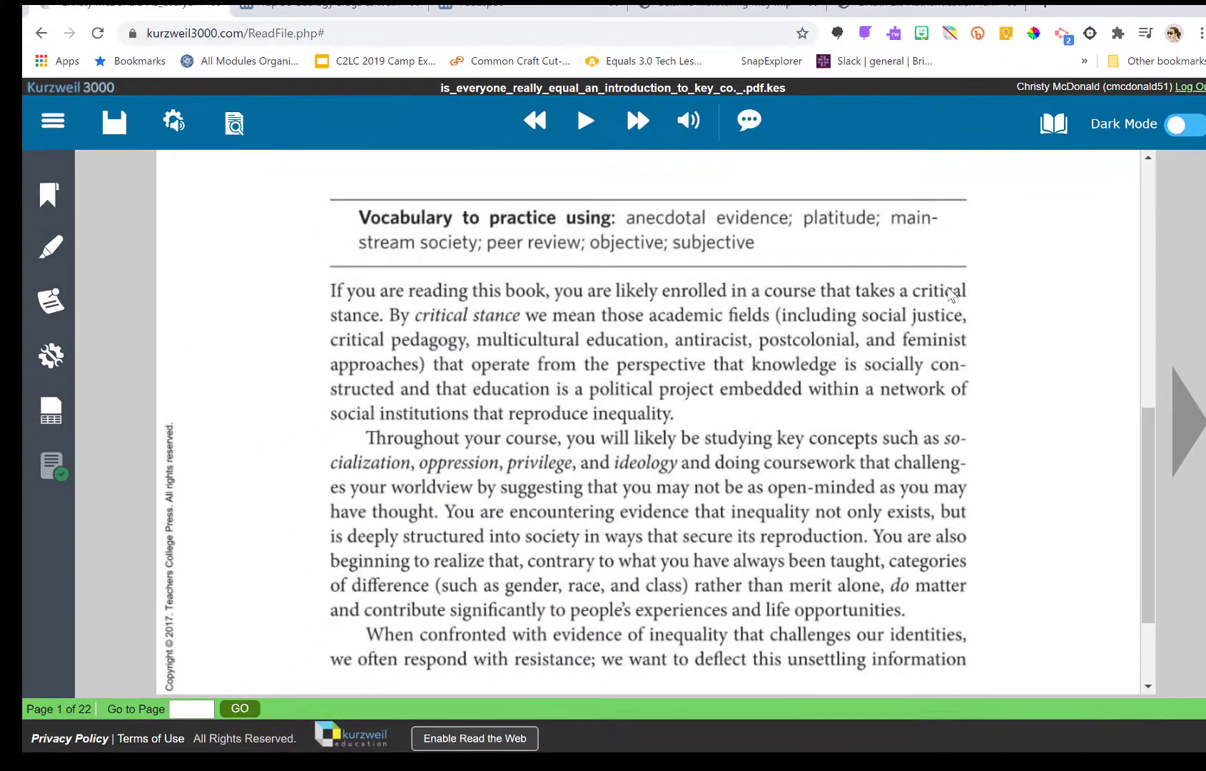
Step: In the Kurzweil 3000 desktop program, translate "pedagogy" from the passage into French and have the translation read aloud
left_click(951, 291)
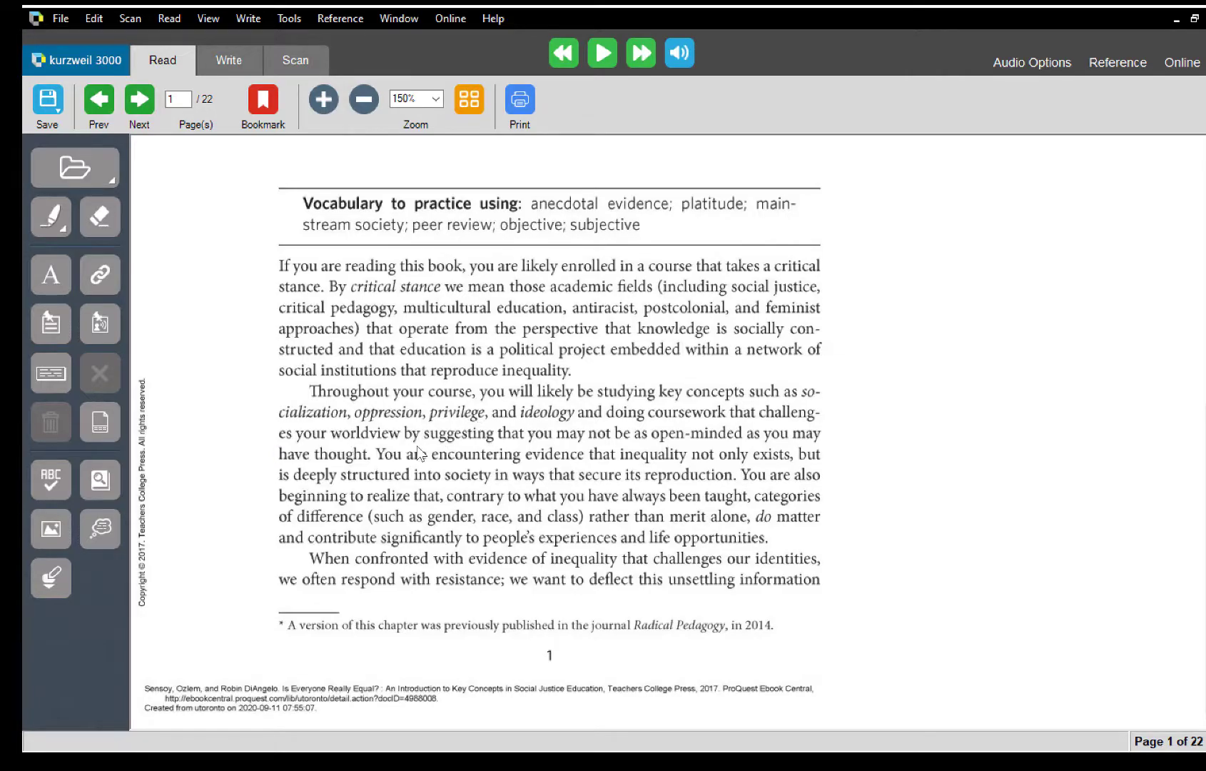
left_click(372, 312)
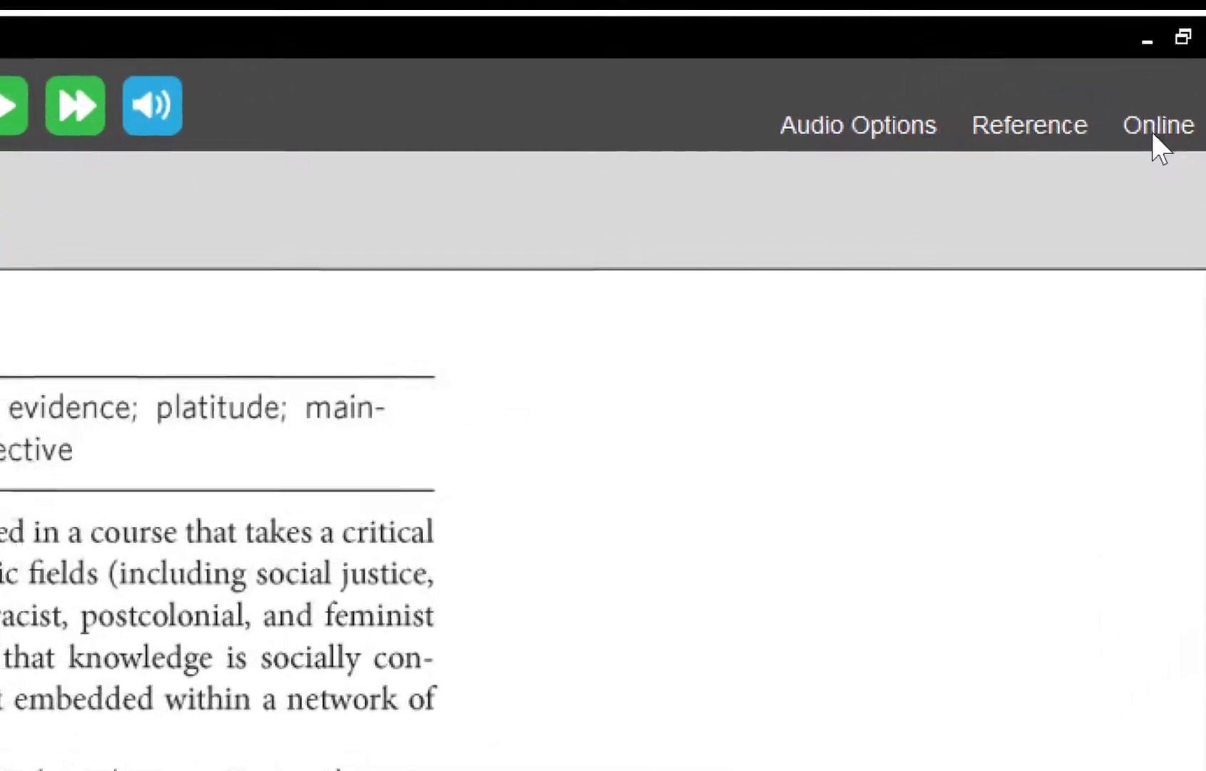
left_click(1168, 96)
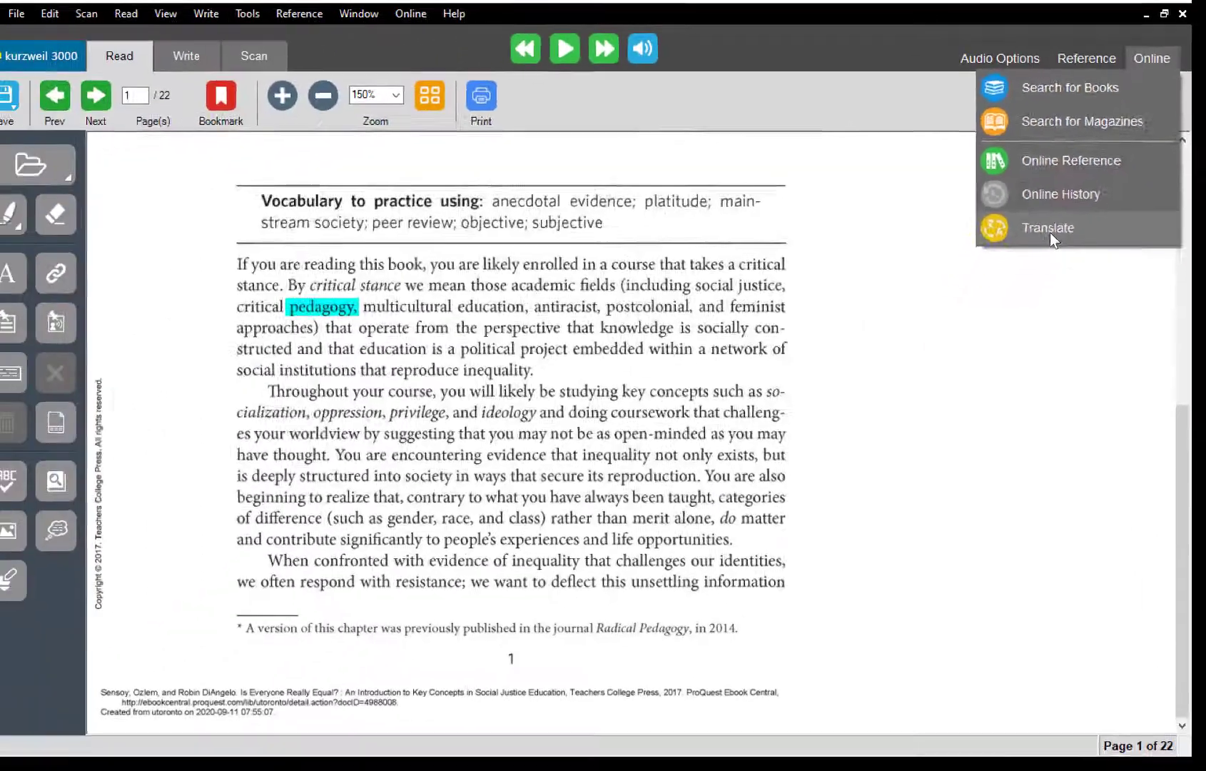
left_click(953, 471)
left_click(668, 172)
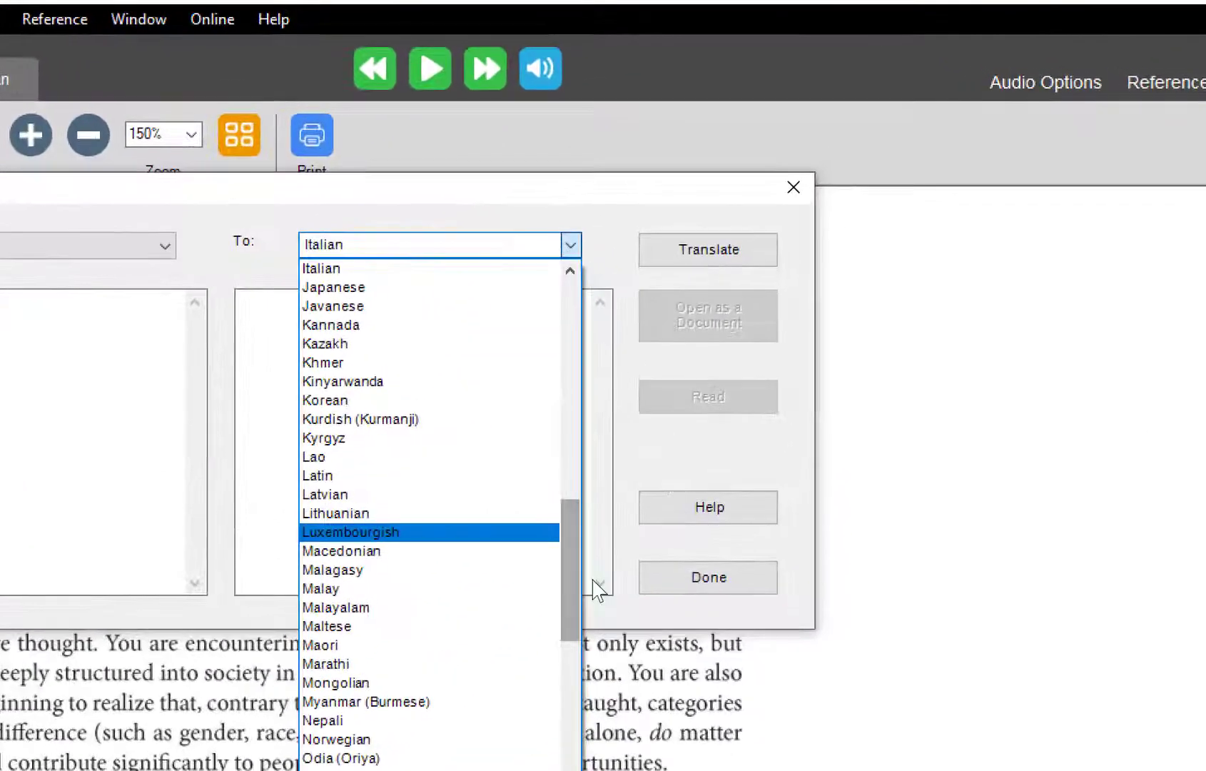
left_click_drag(573, 593, 587, 323)
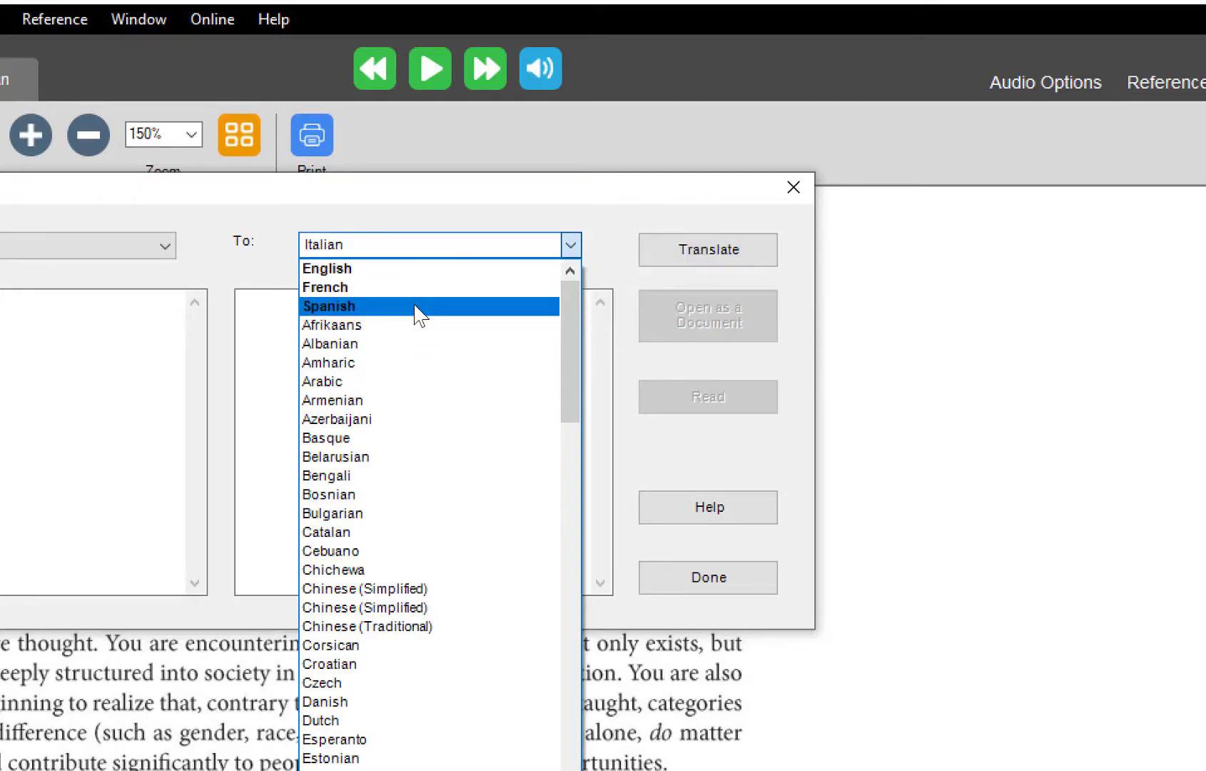
left_click(383, 289)
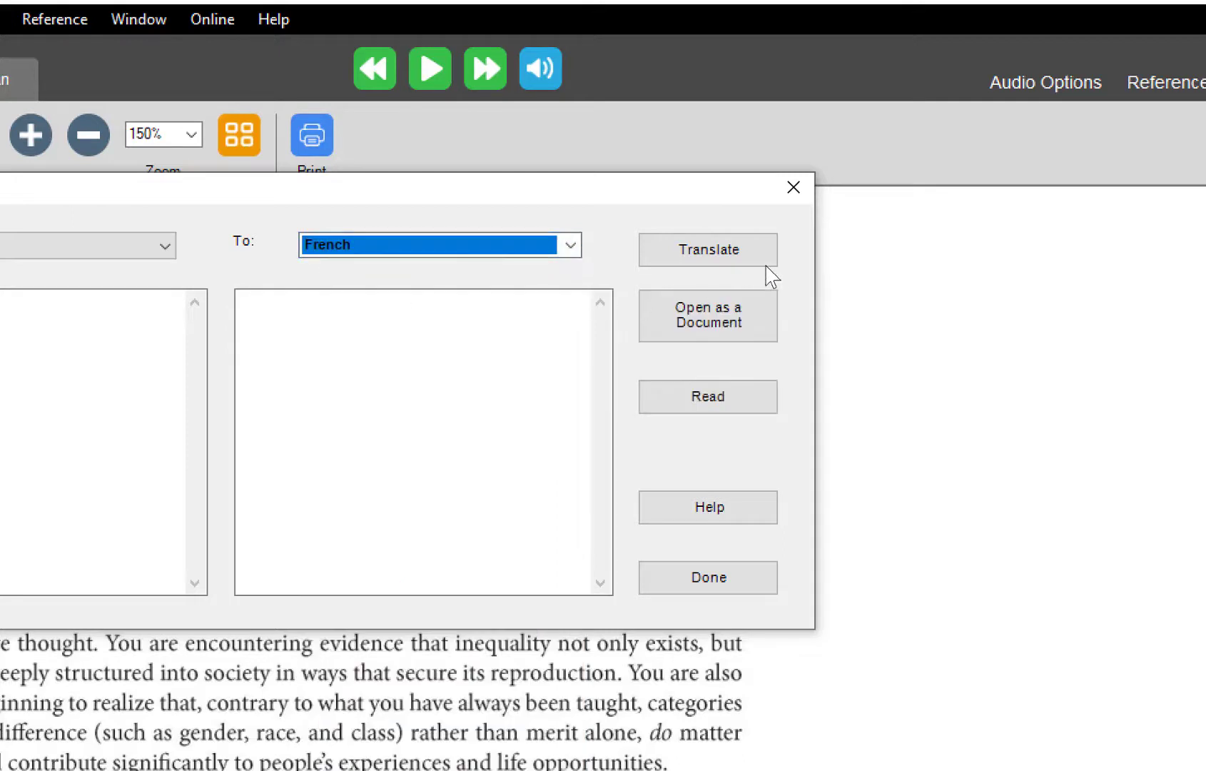
left_click(729, 255)
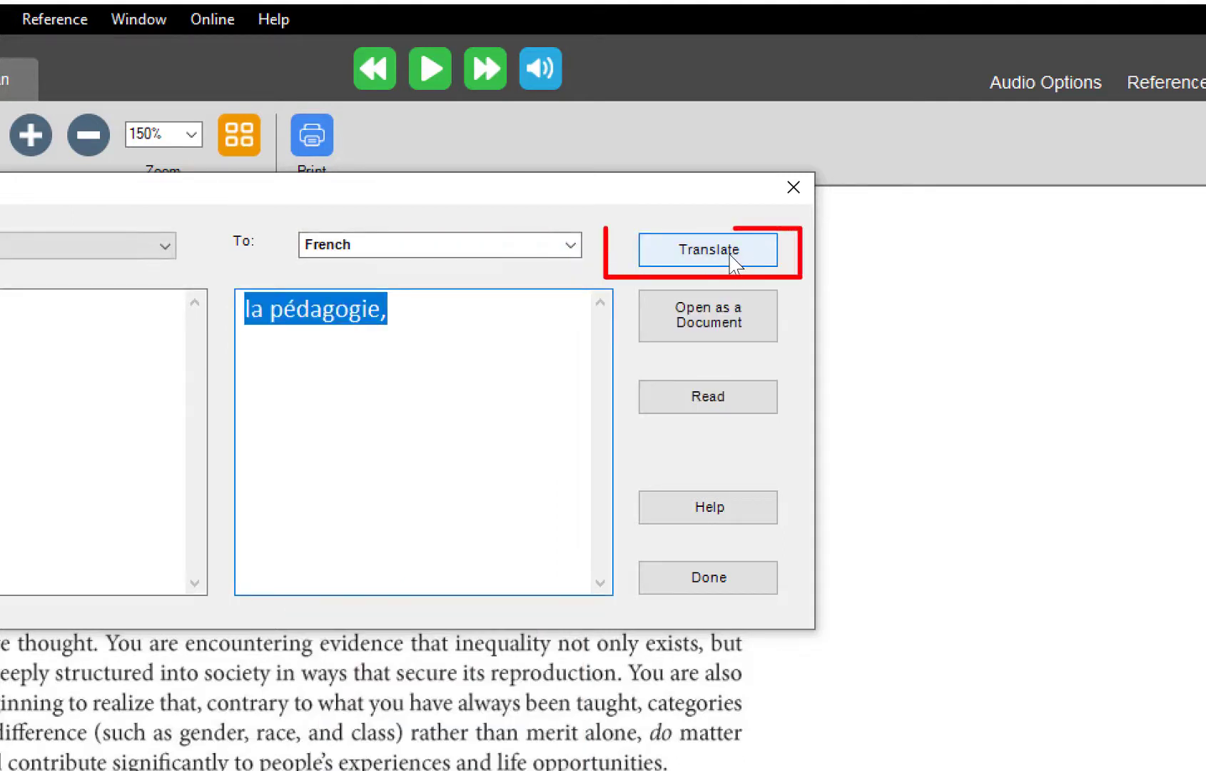
left_click(704, 399)
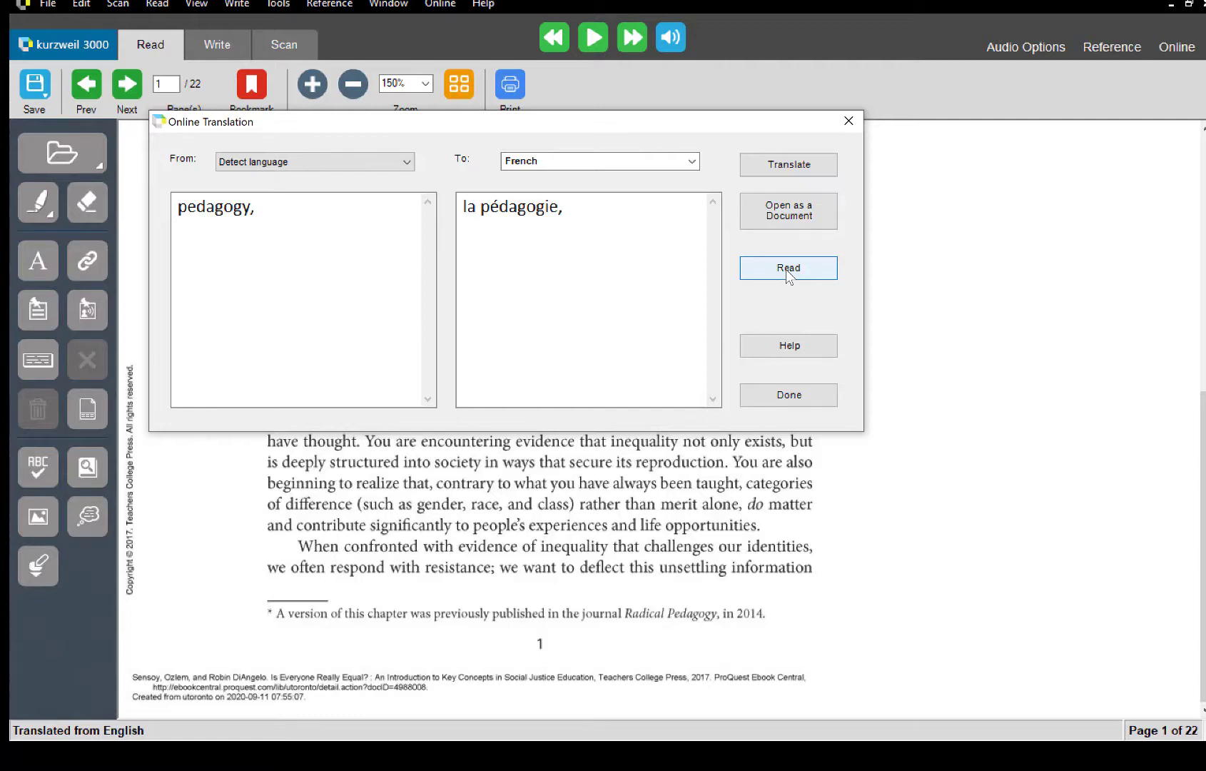
Step: Translate "pedagogy" into Arabic and close the online translation
left_click(691, 161)
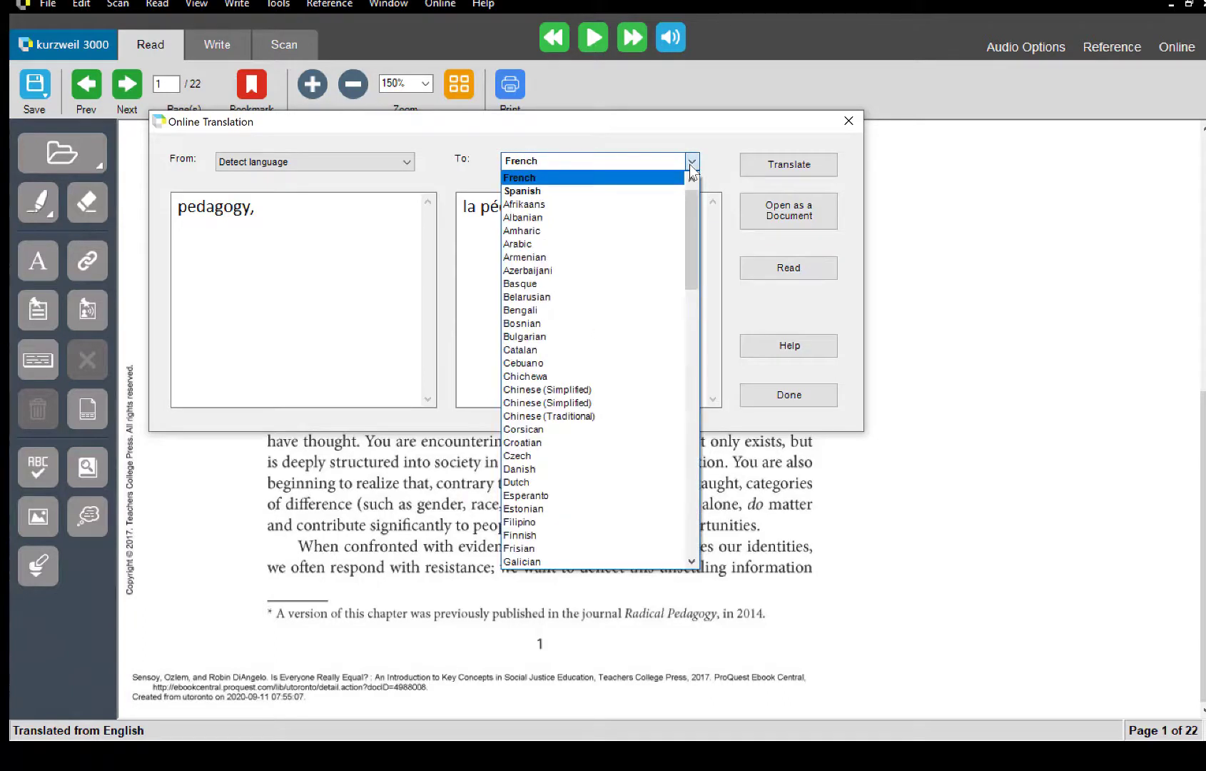
left_click(585, 240)
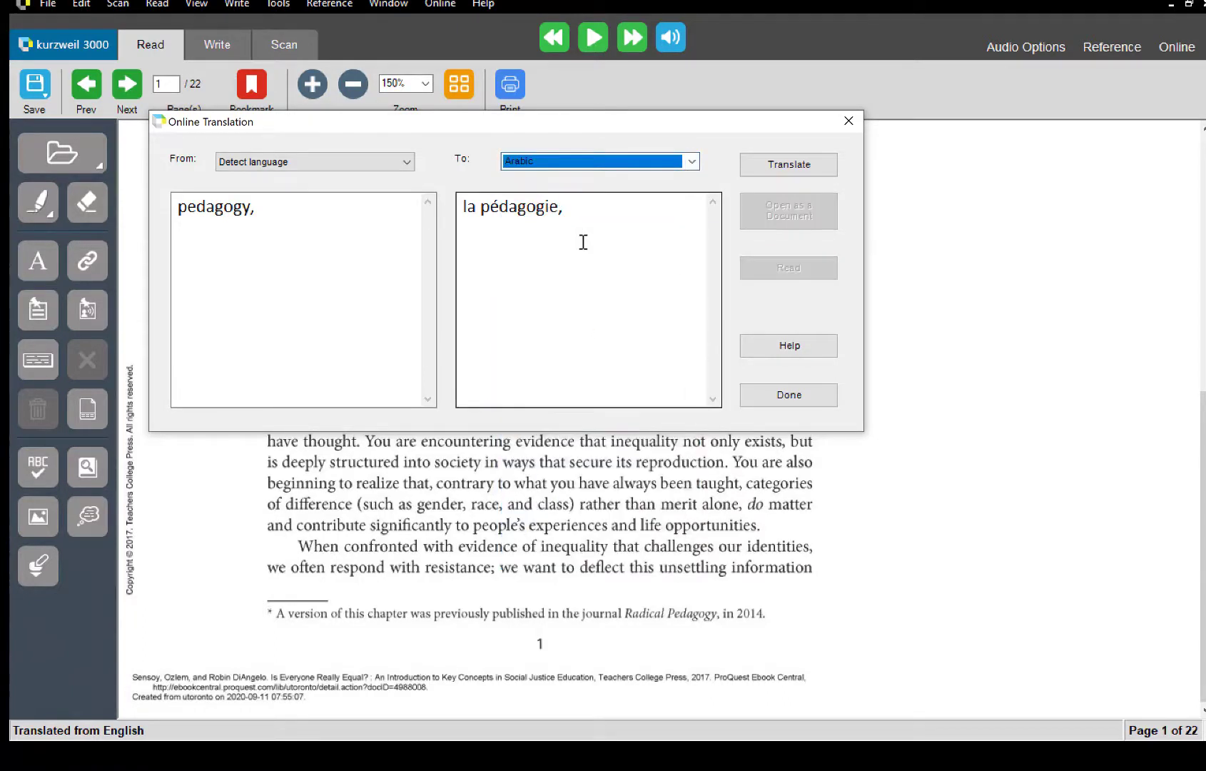
left_click(809, 174)
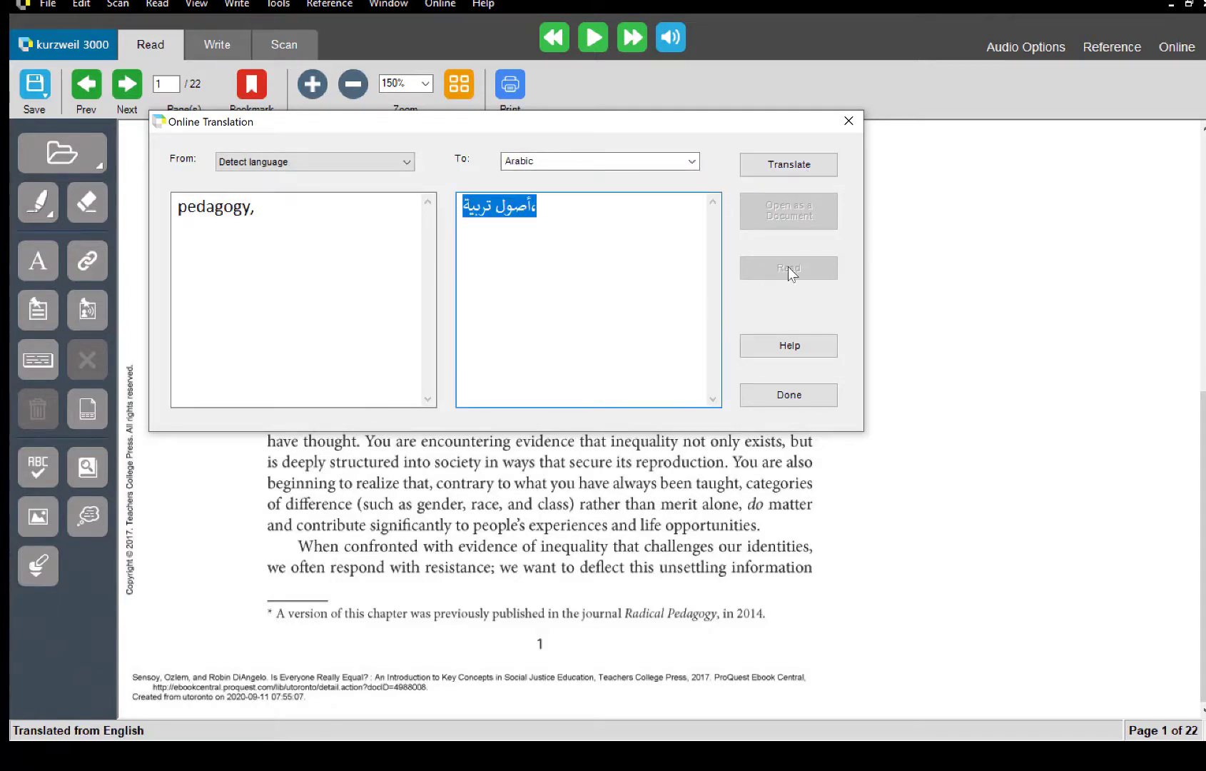
left_click(820, 401)
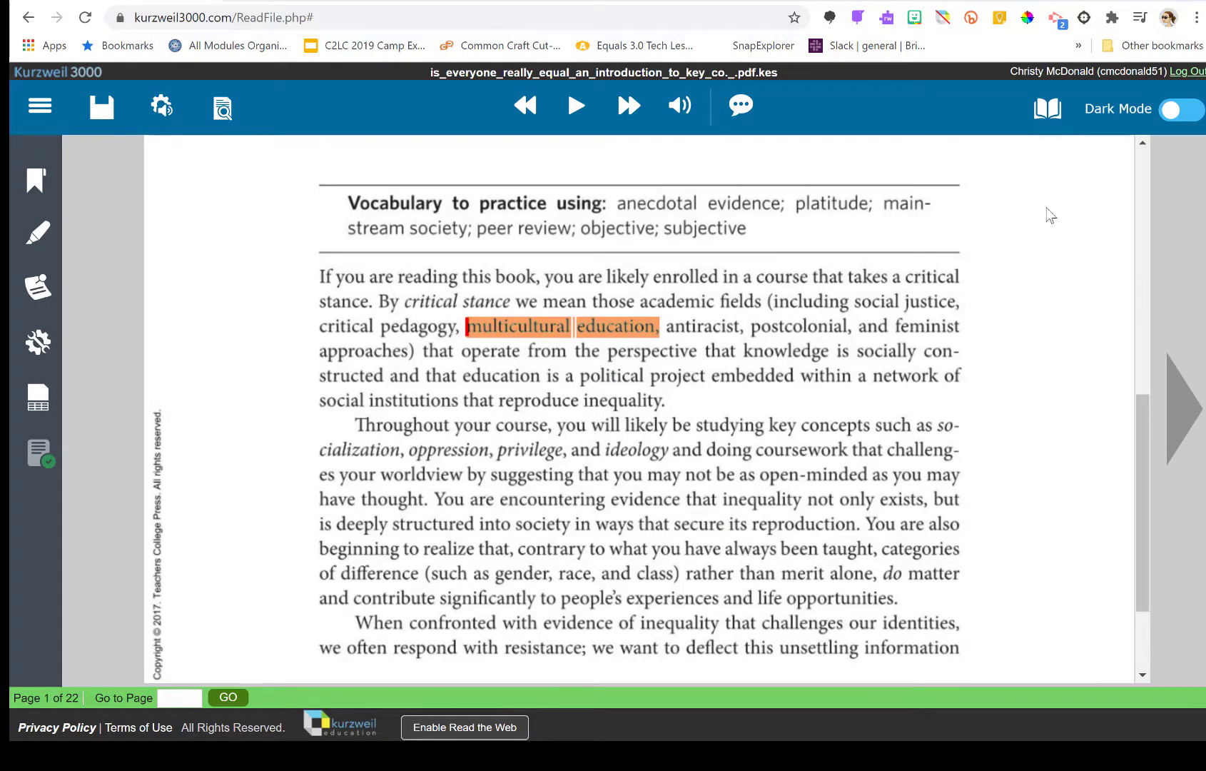
Step: In the Kurzweil web reader, translate the selected "multicultural education" into Danish and have the translation read aloud
left_click(1046, 110)
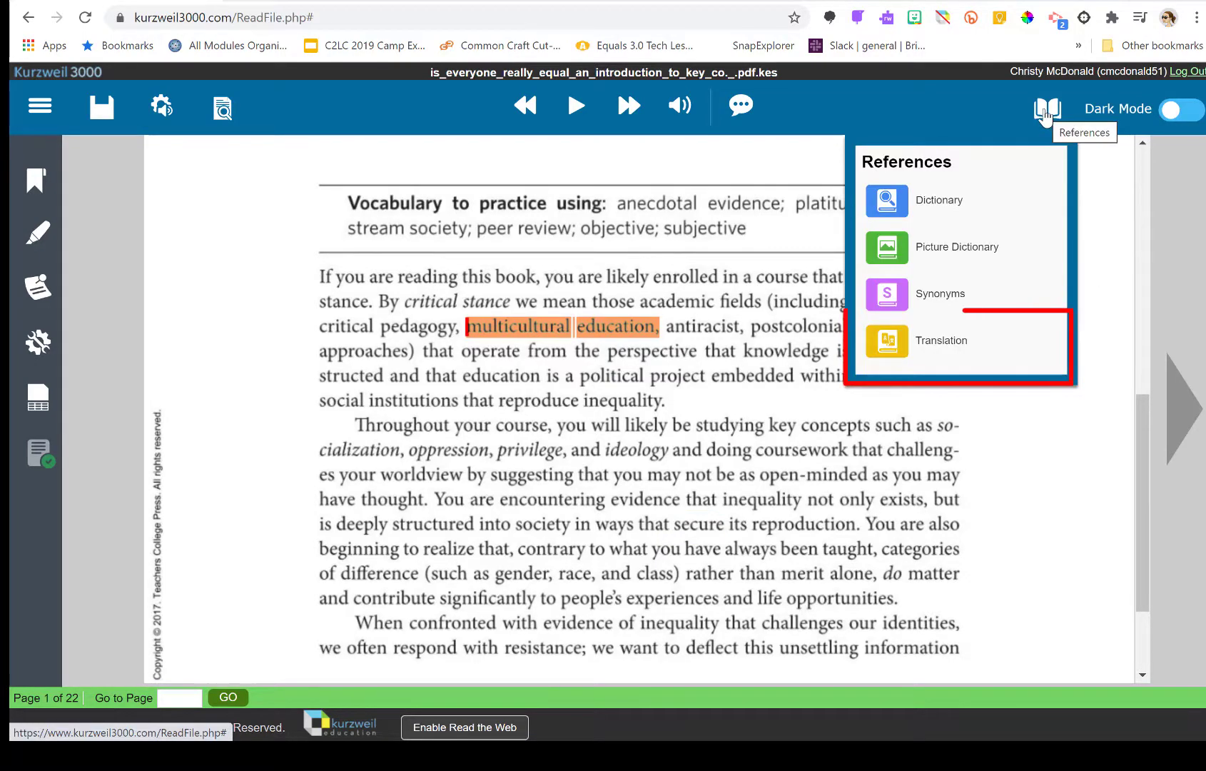
left_click(902, 347)
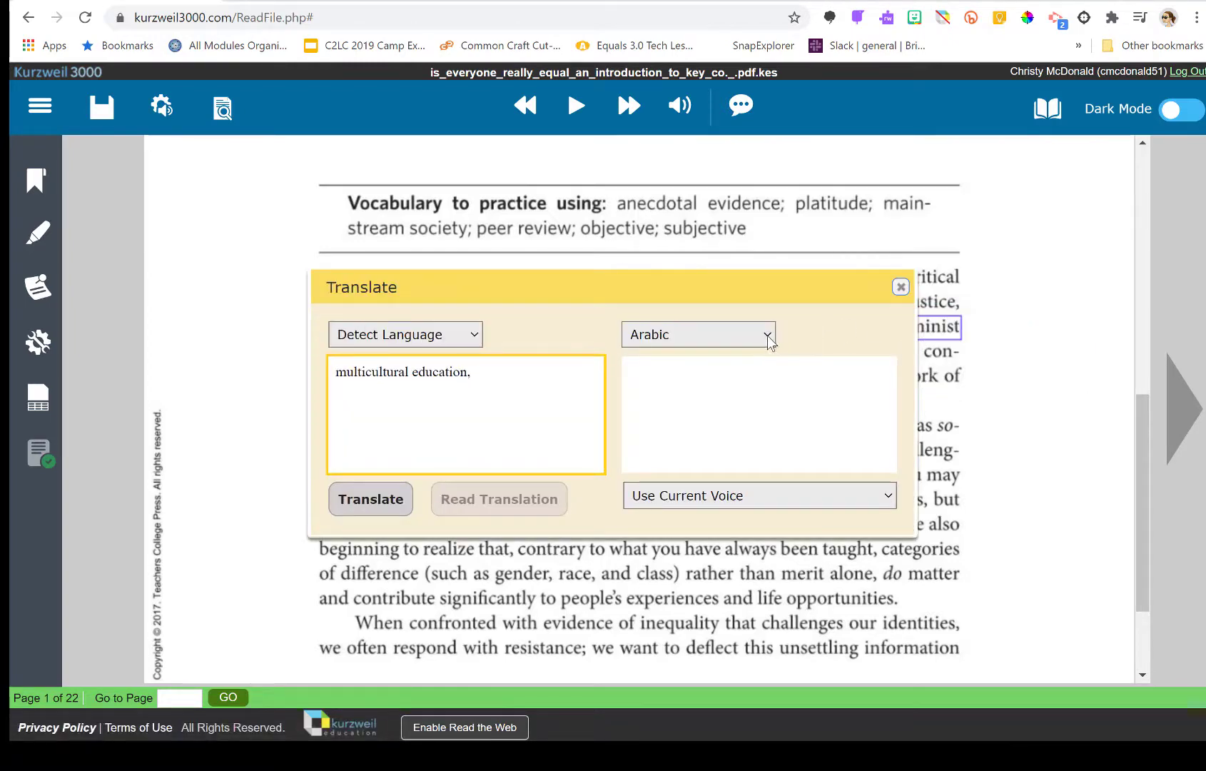
left_click(762, 335)
scroll(768, 378, "up", 1)
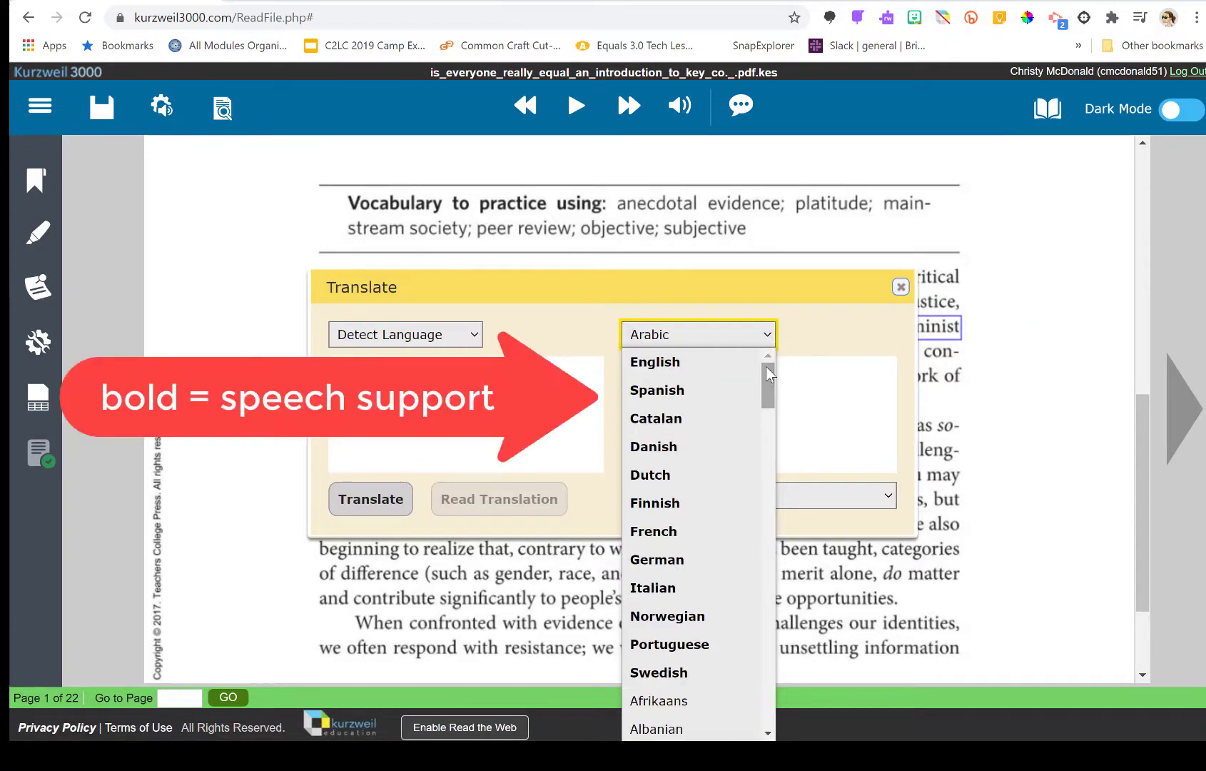
mouse_move(769, 375)
left_mouse_down()
mouse_move(781, 431)
mouse_move(778, 369)
left_mouse_up()
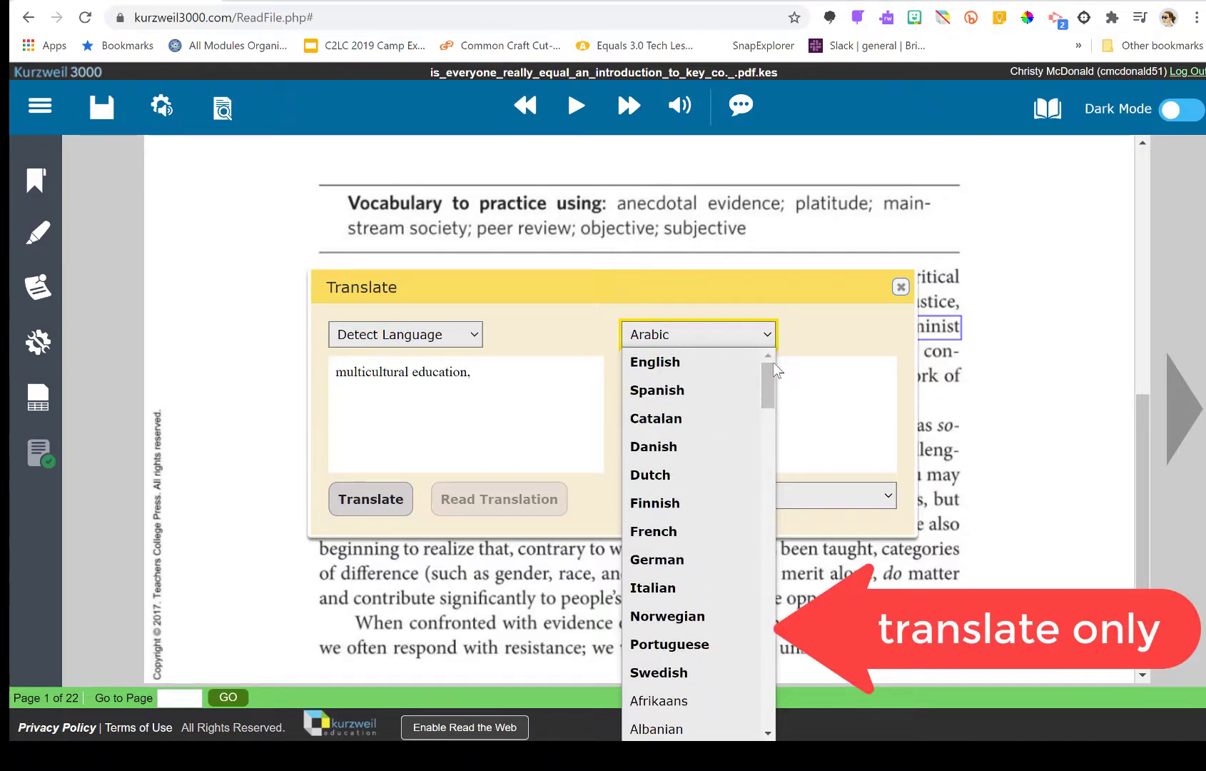
left_click(695, 448)
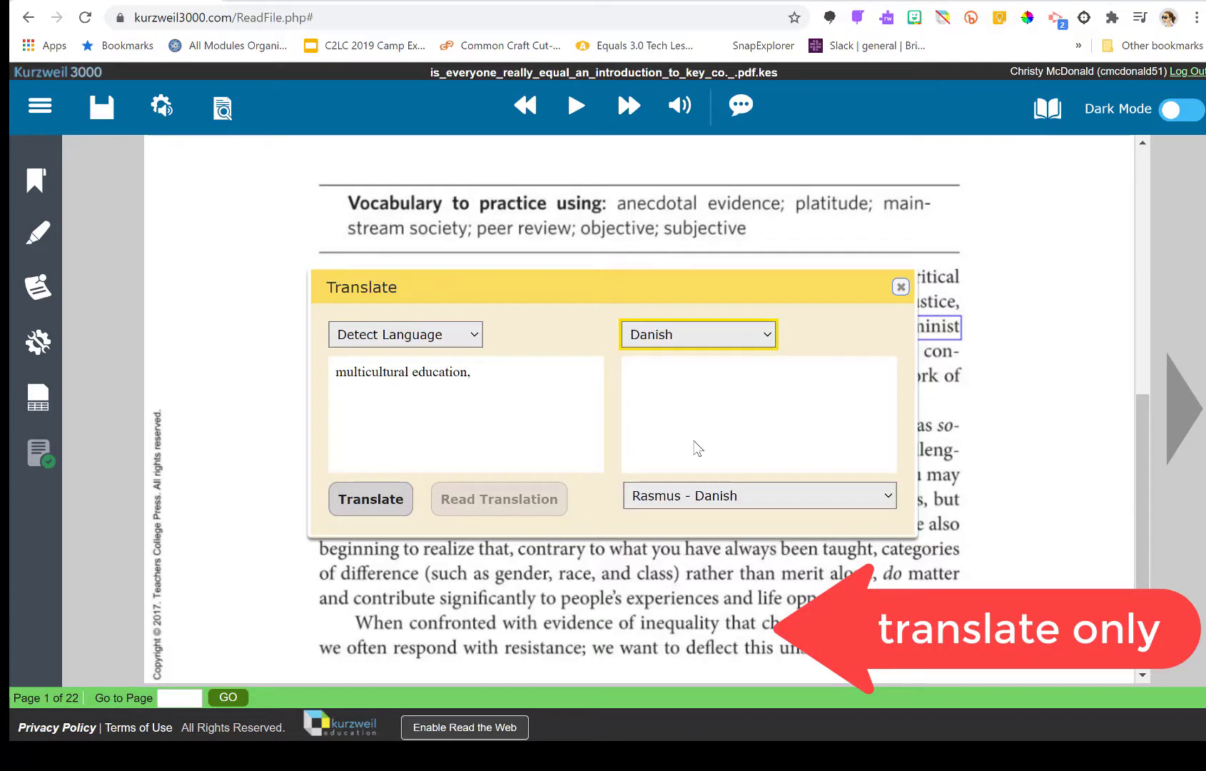
left_click(355, 503)
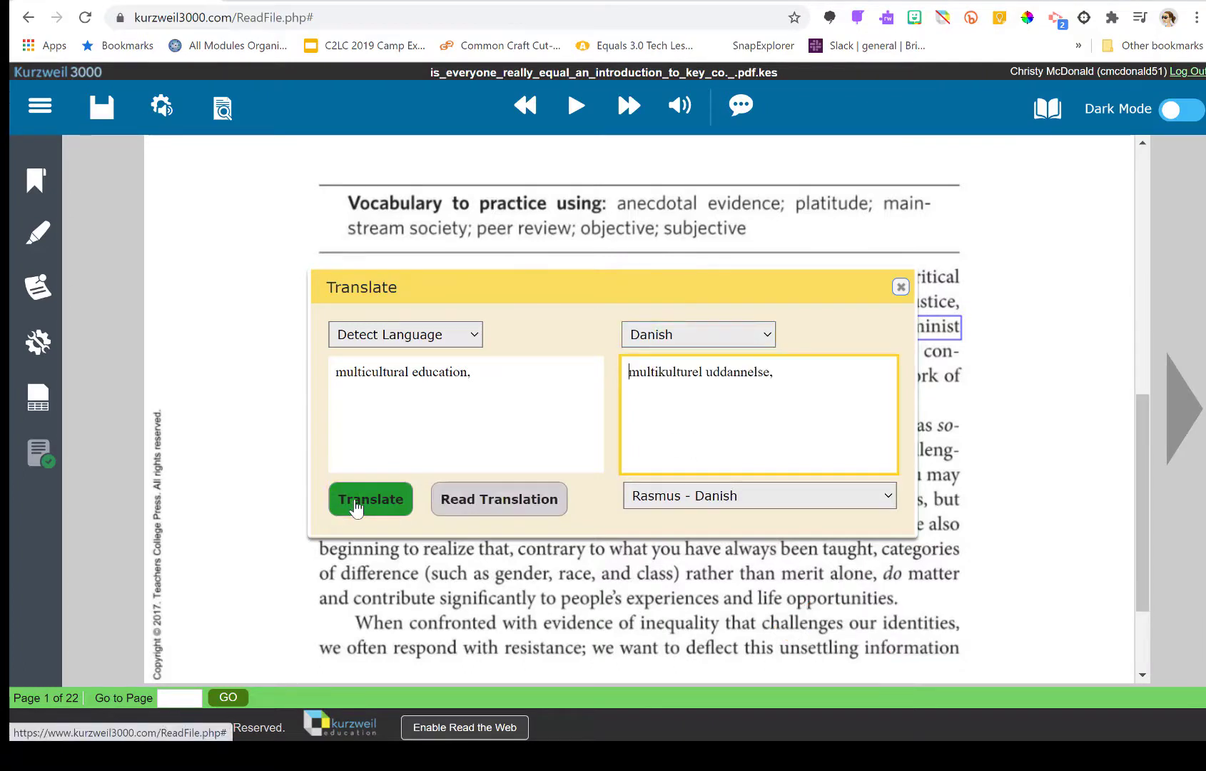
left_click(475, 501)
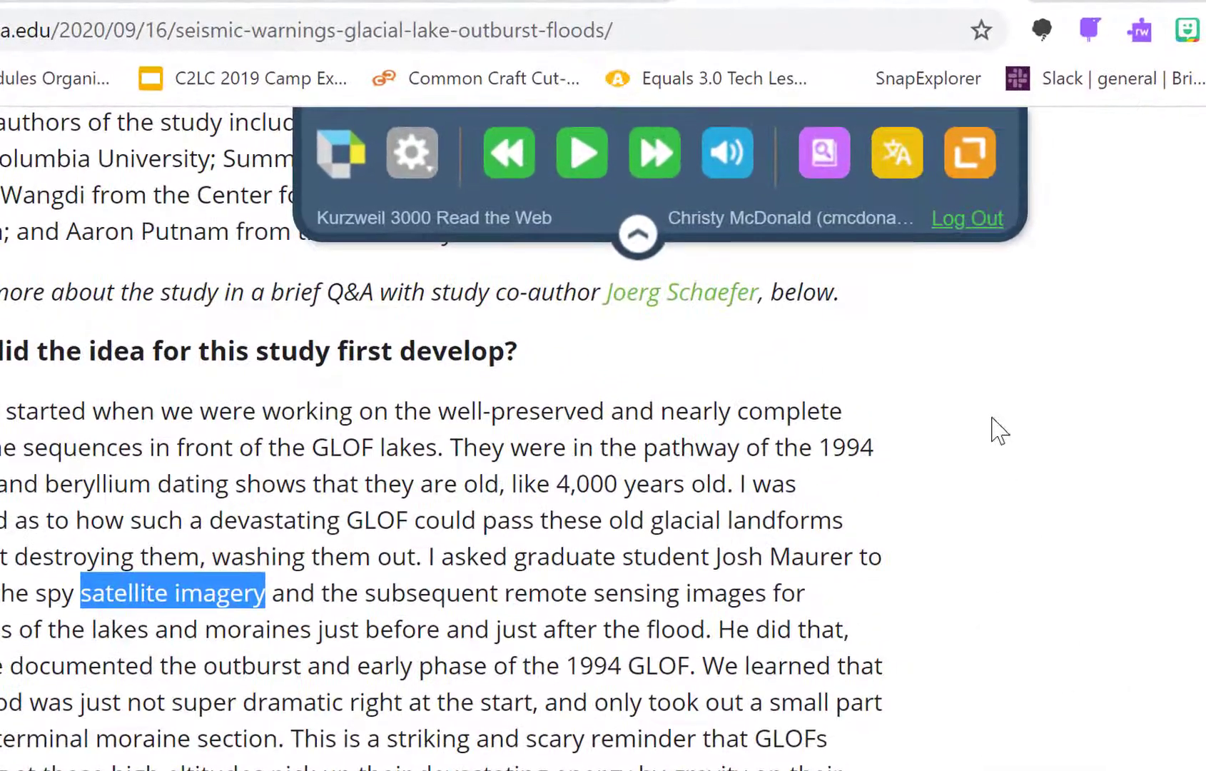
Step: In Read the Web, translate the selected "satellite imagery" into German, check the available target languages, and close the translation
left_click(896, 157)
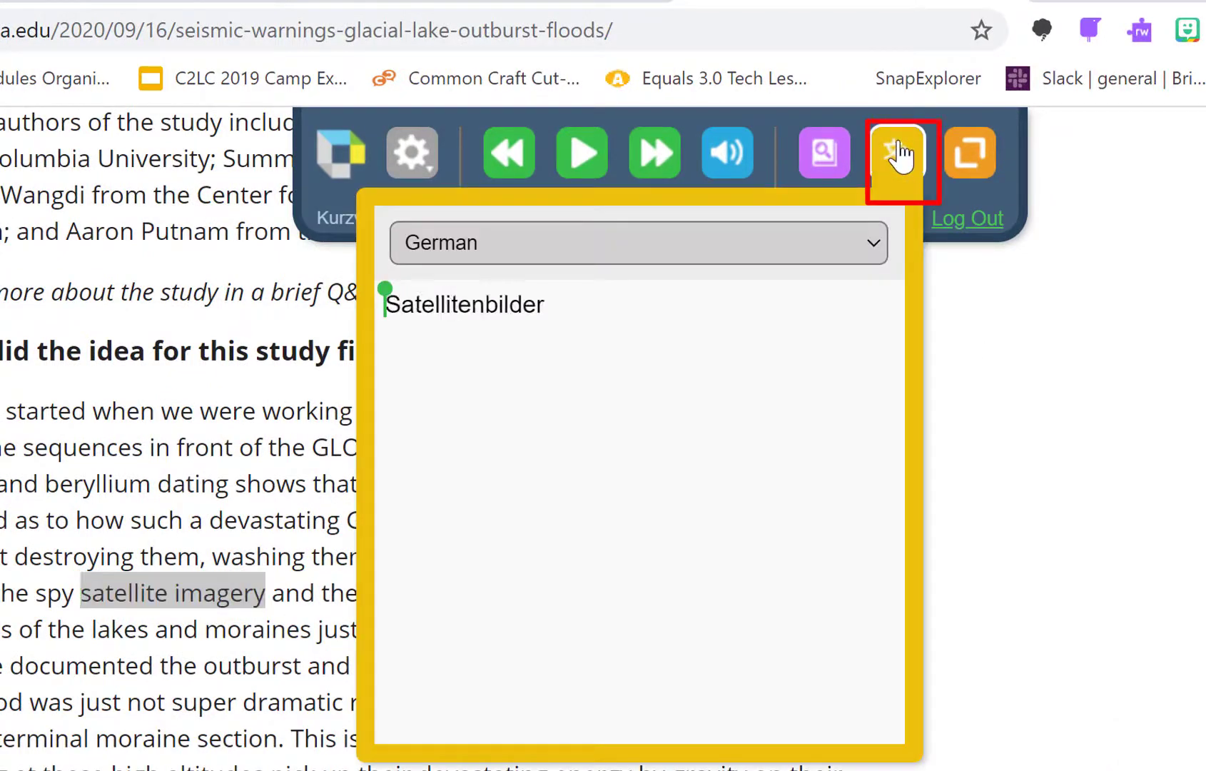
left_click(873, 246)
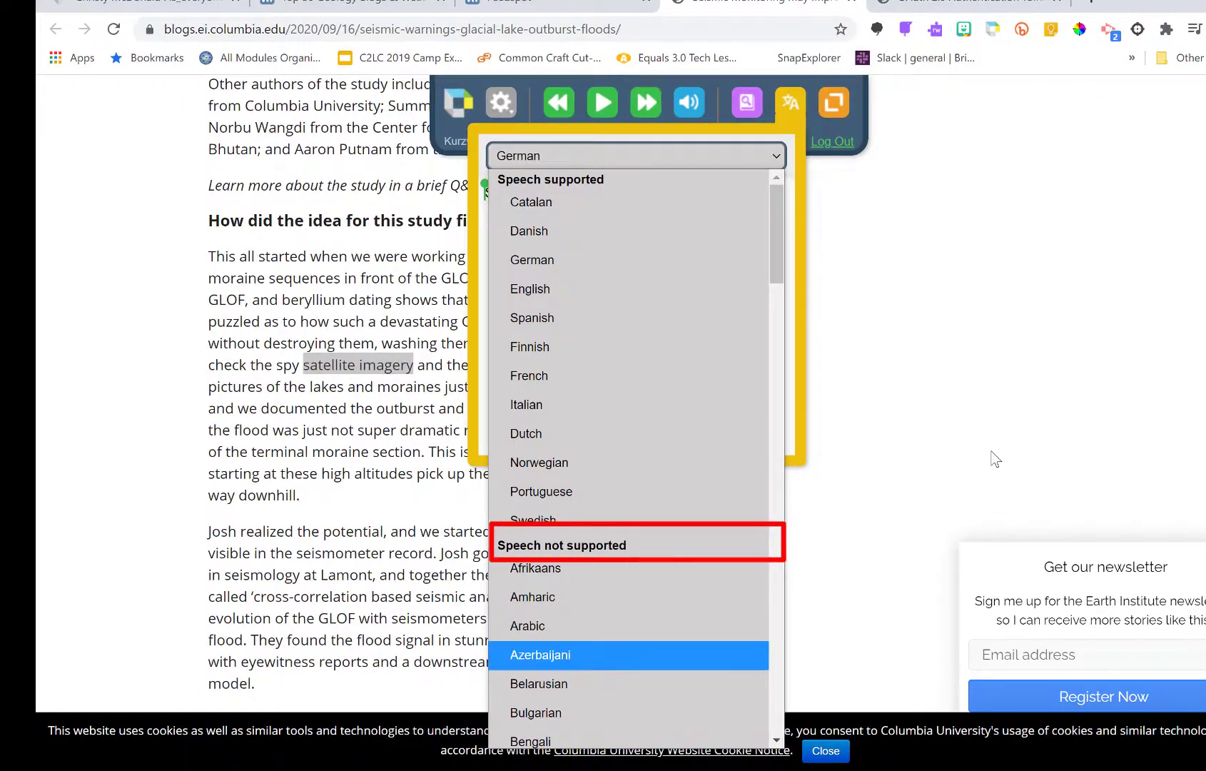
left_click(993, 458)
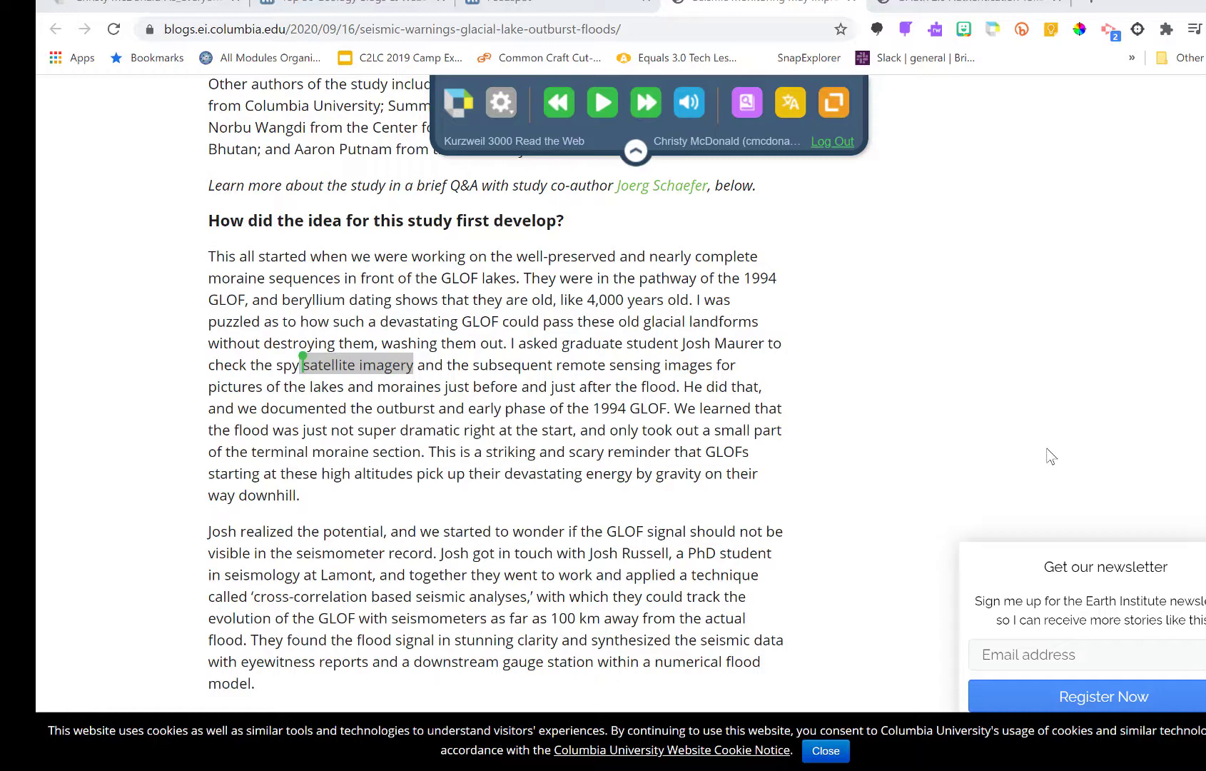
Step: In the Kurzweil web reader, extract only the yellow highlights to a vocabulary study guide using American Heritage Fifth Edition, and enter the Definition 2 cell for "platitude"
left_click(212, 6)
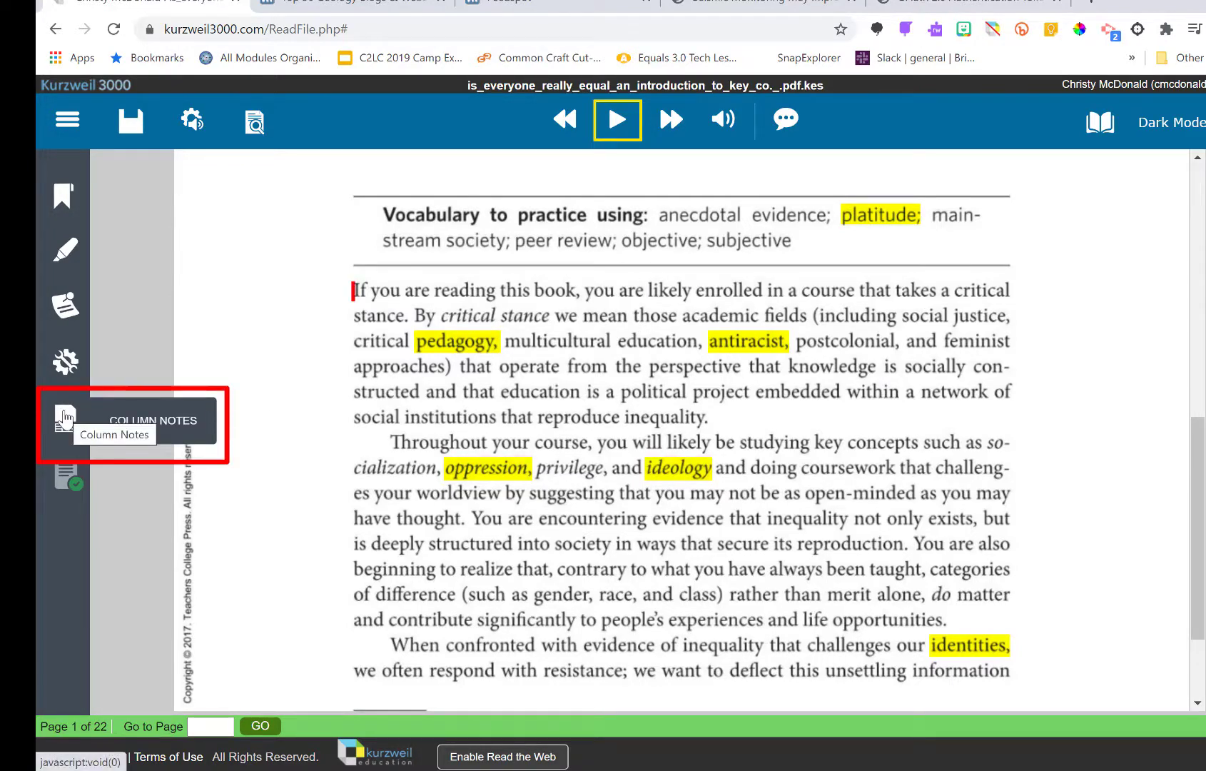
left_click(65, 419)
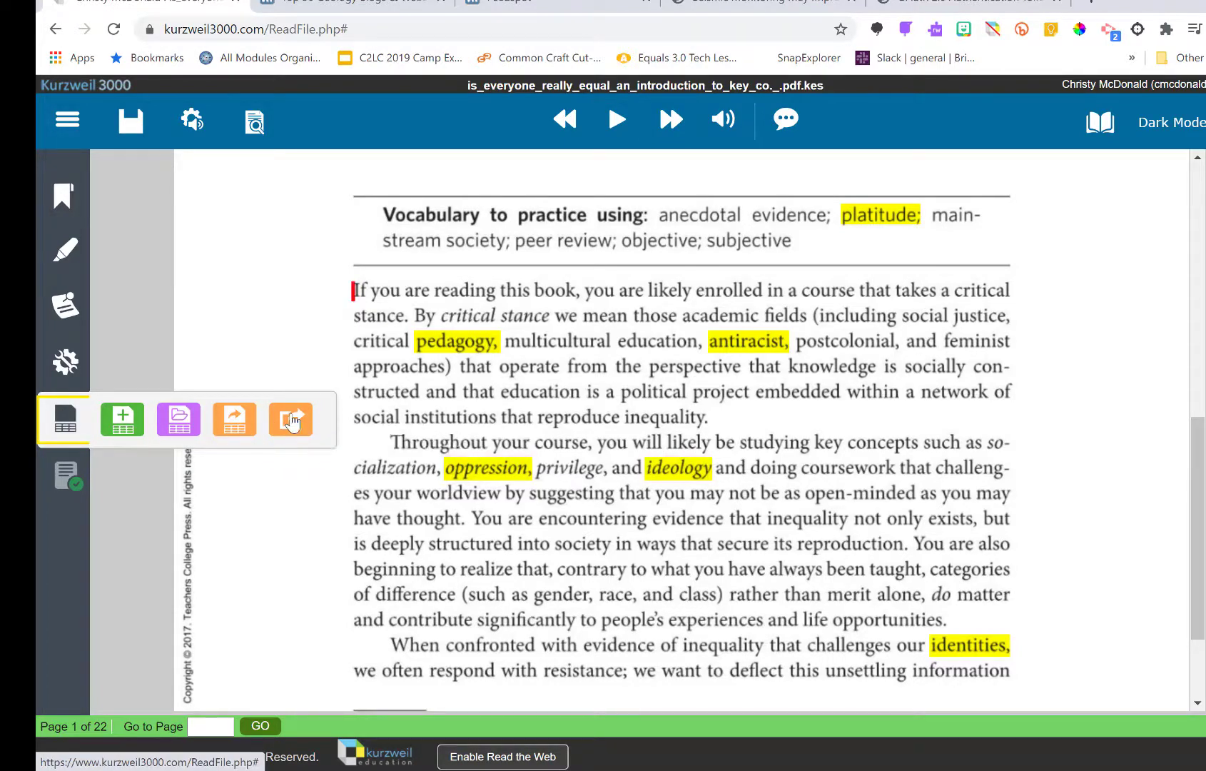
left_click(292, 421)
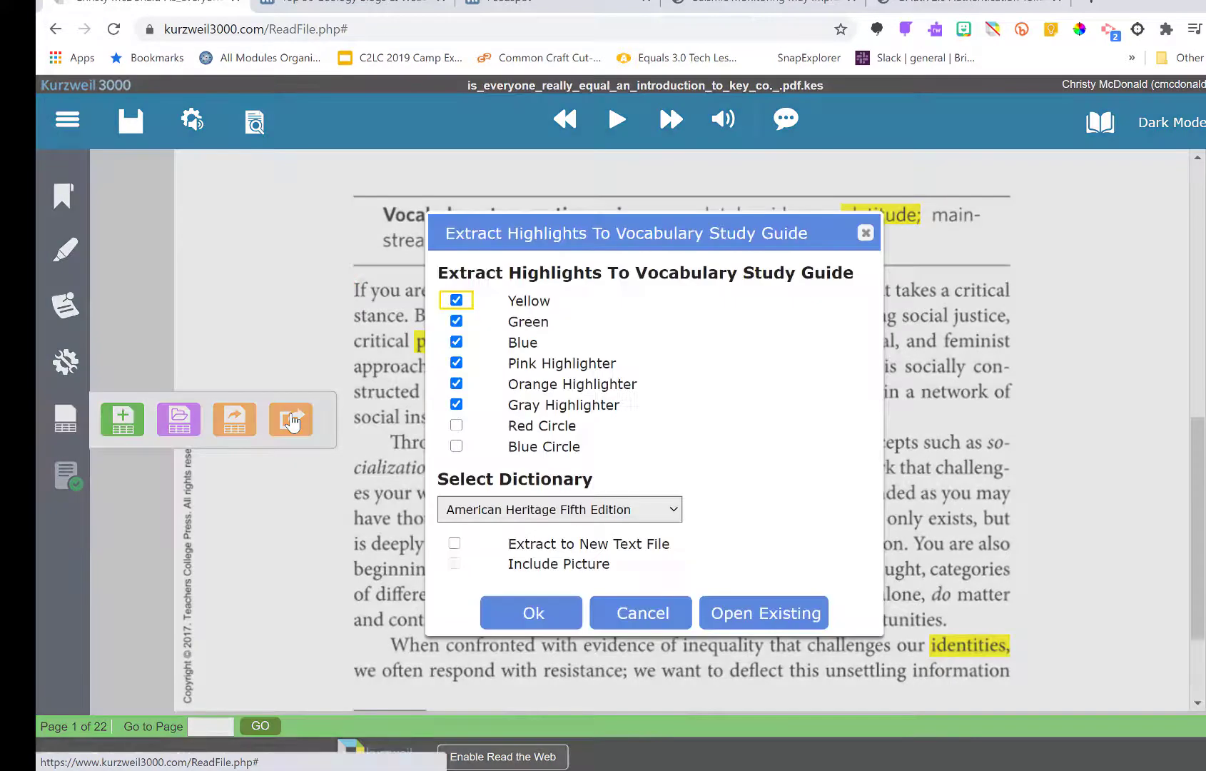
left_click(457, 321)
left_click(456, 342)
left_click(456, 363)
left_click(456, 383)
left_click(456, 404)
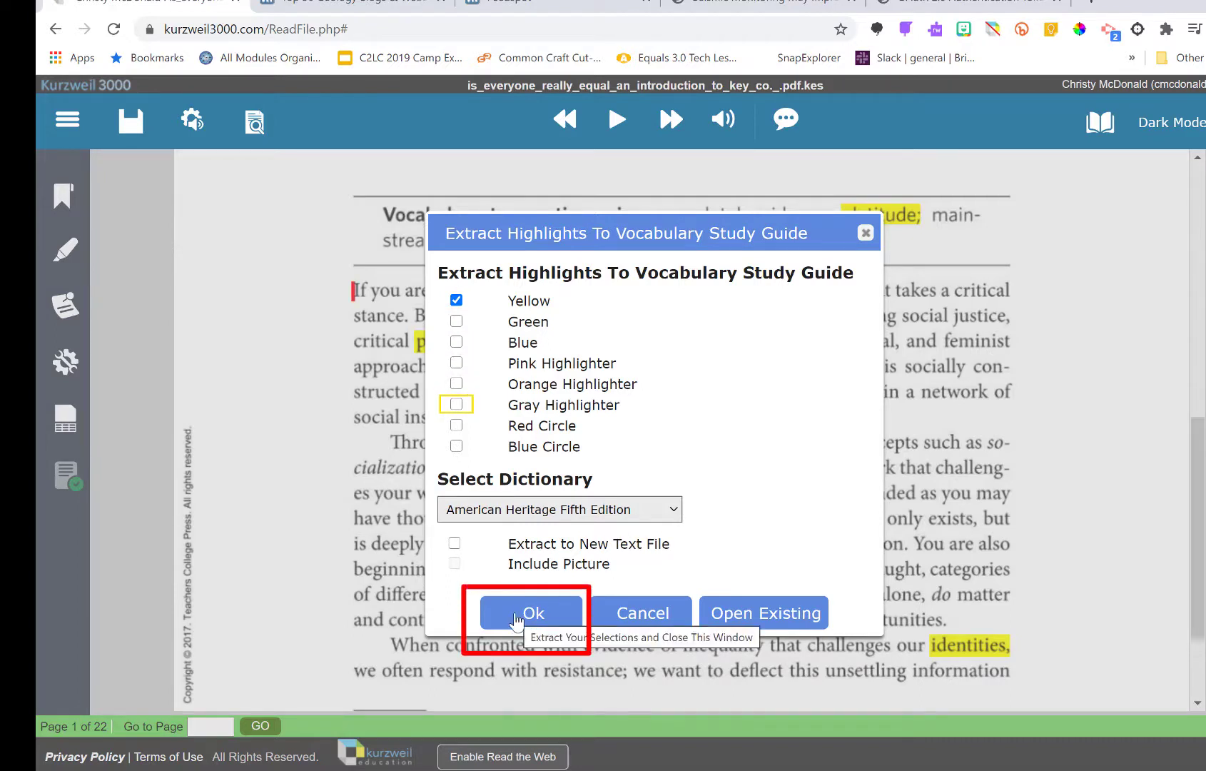
left_click(517, 618)
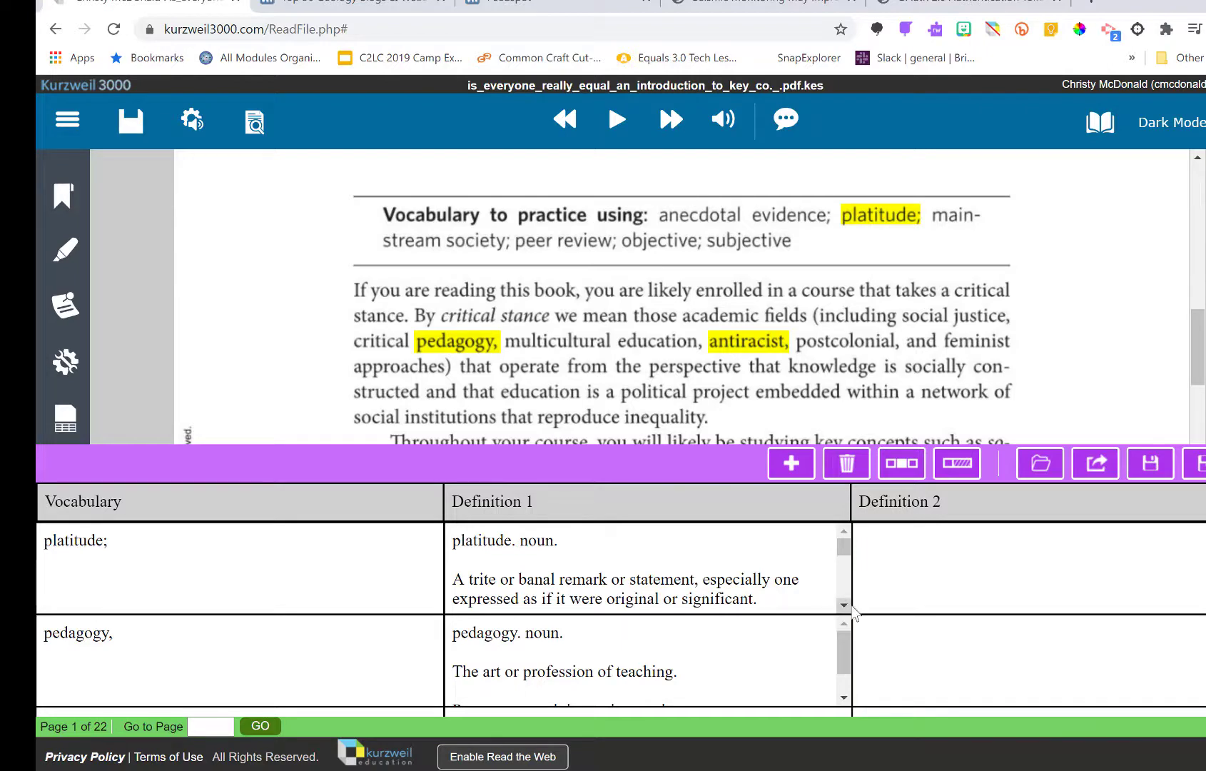
left_click(844, 606)
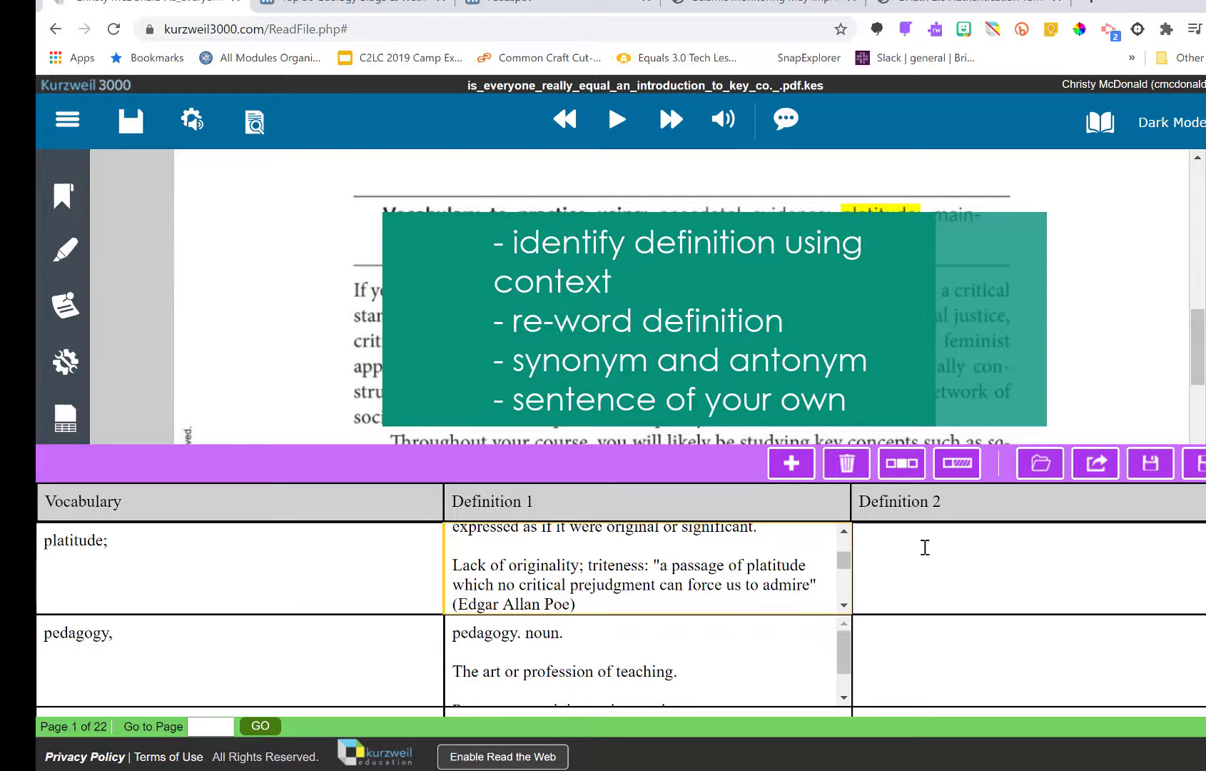
left_click(925, 547)
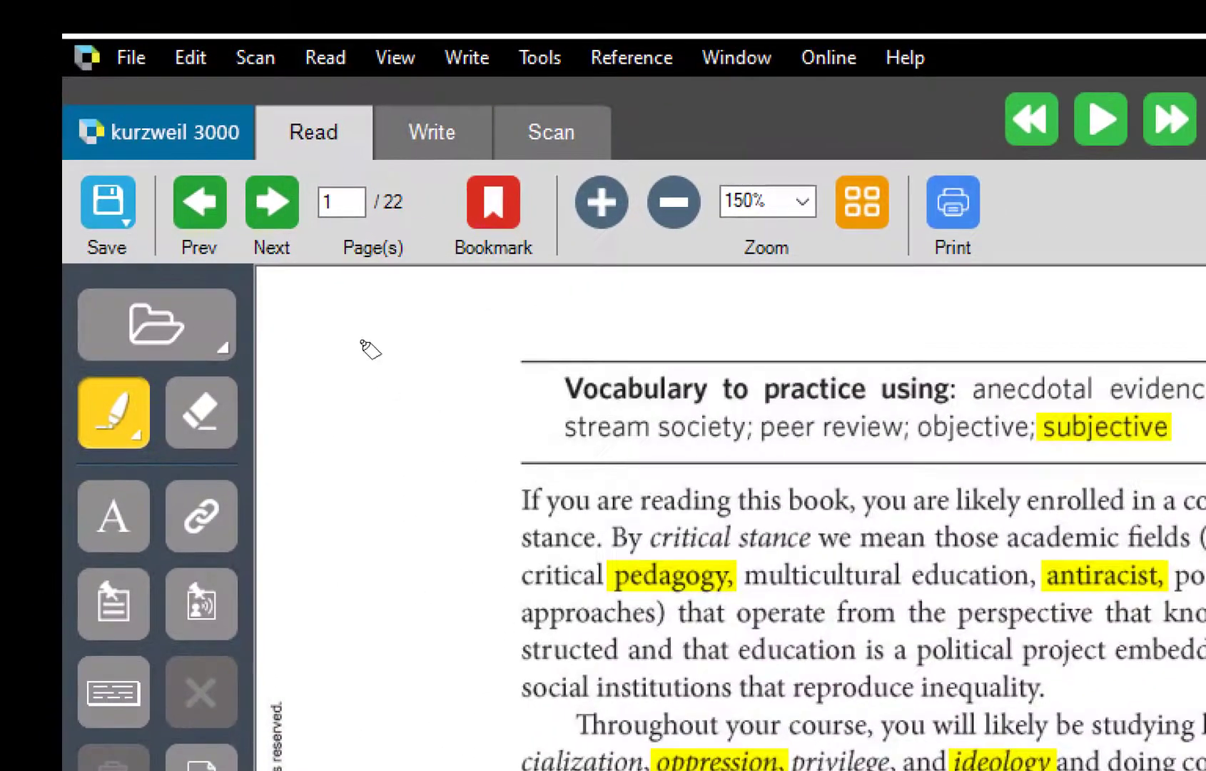
Step: In the Kurzweil 3000 desktop program, extract the highlights to a vocabulary study guide in a new notes file, and enter the Definition 2 cell for "subjective"
left_click(129, 56)
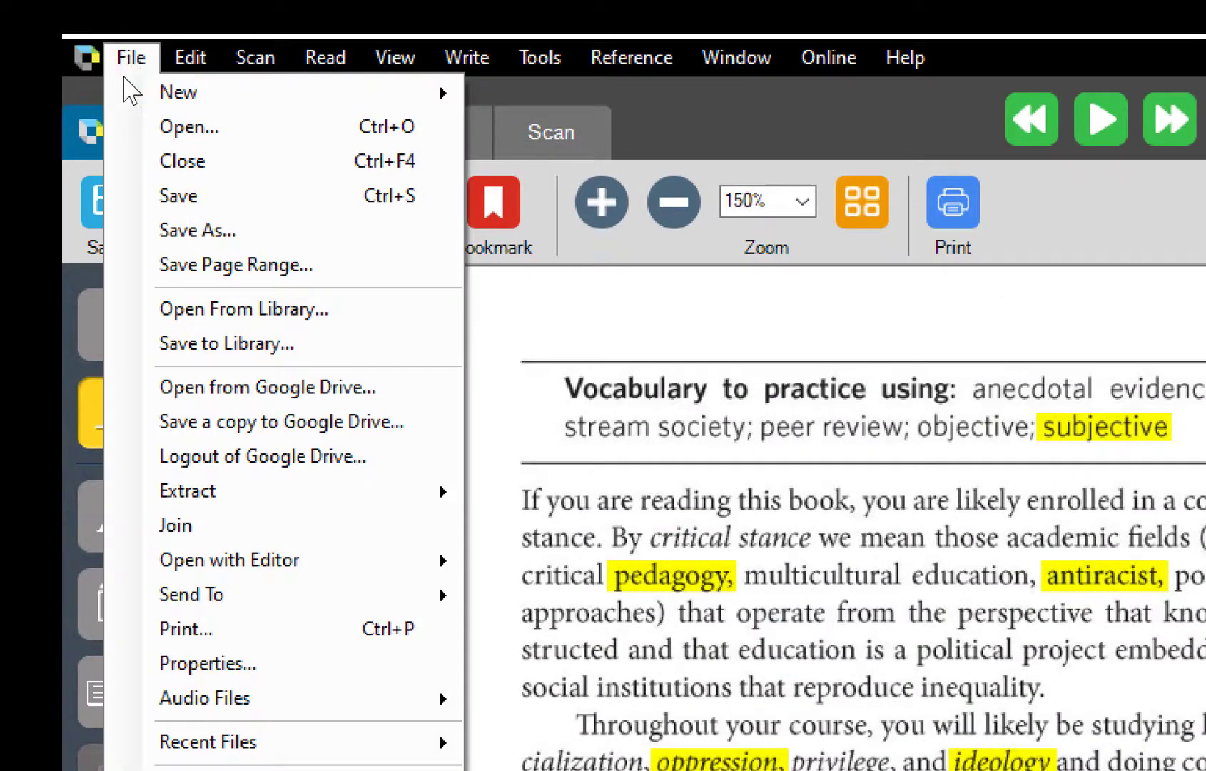
mouse_move(203, 505)
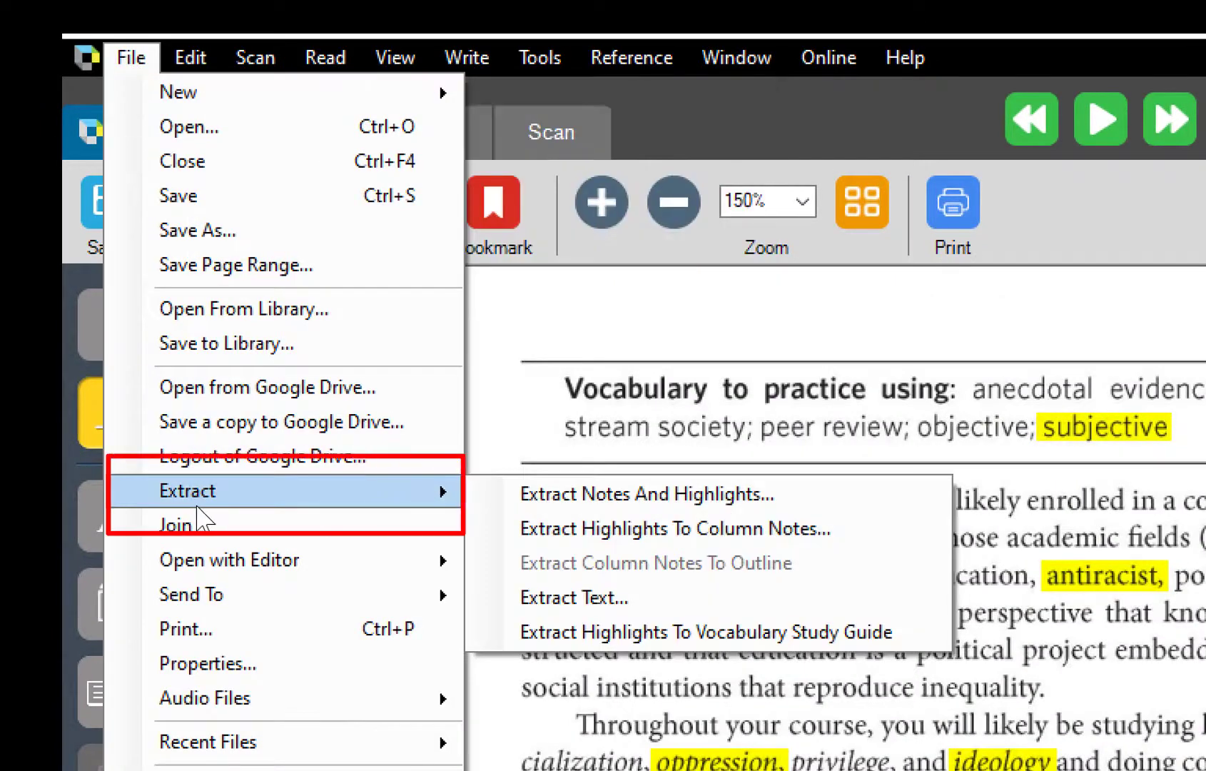
left_click(554, 633)
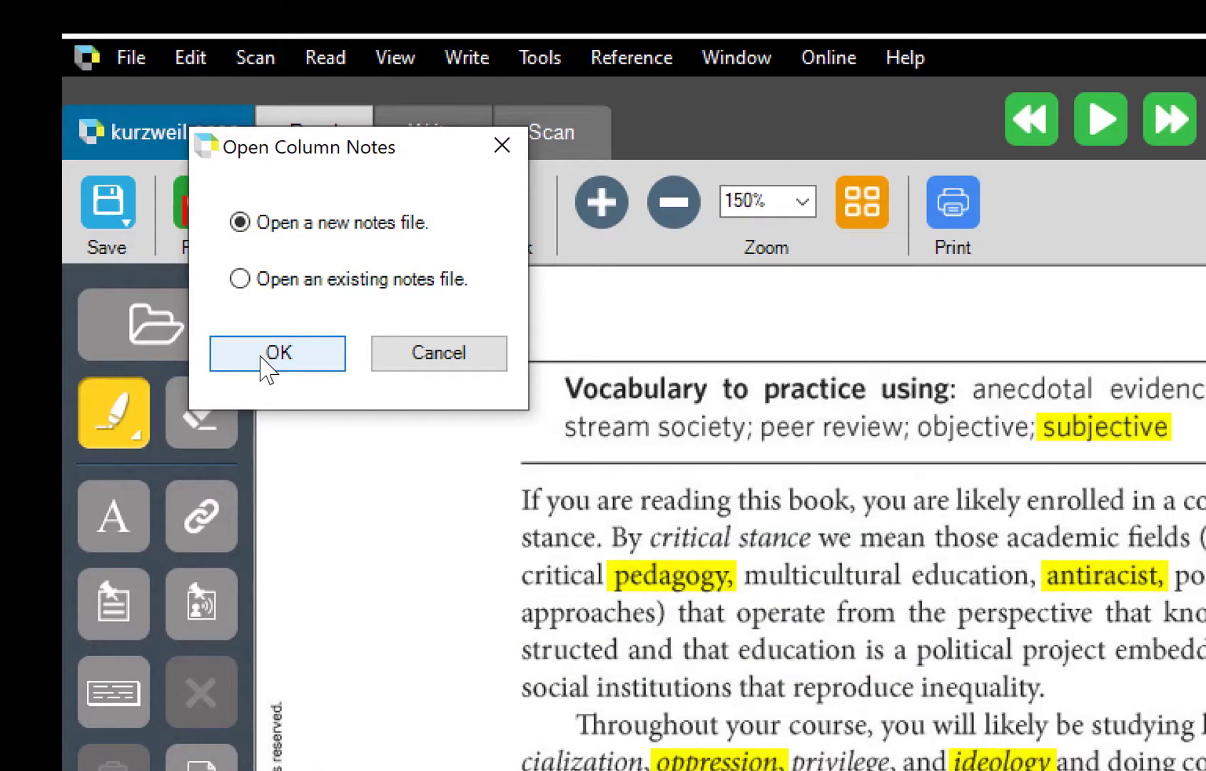
left_click(277, 355)
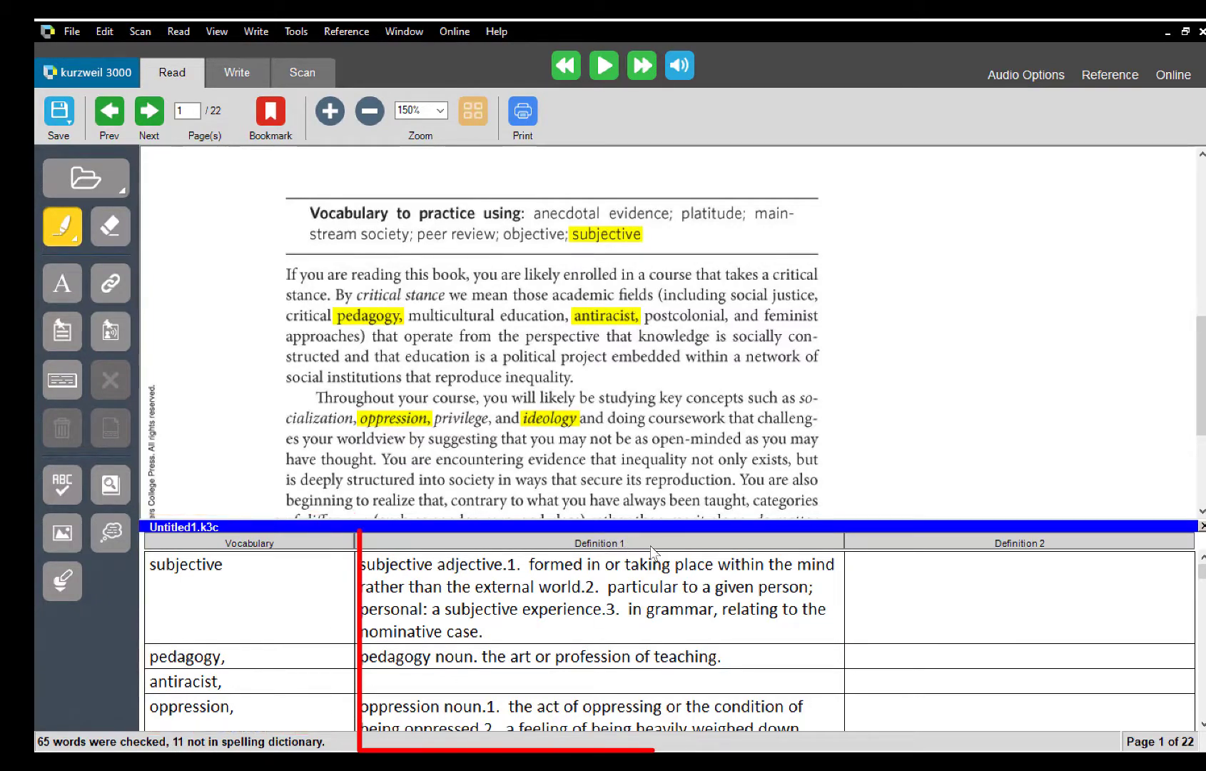
left_click(870, 573)
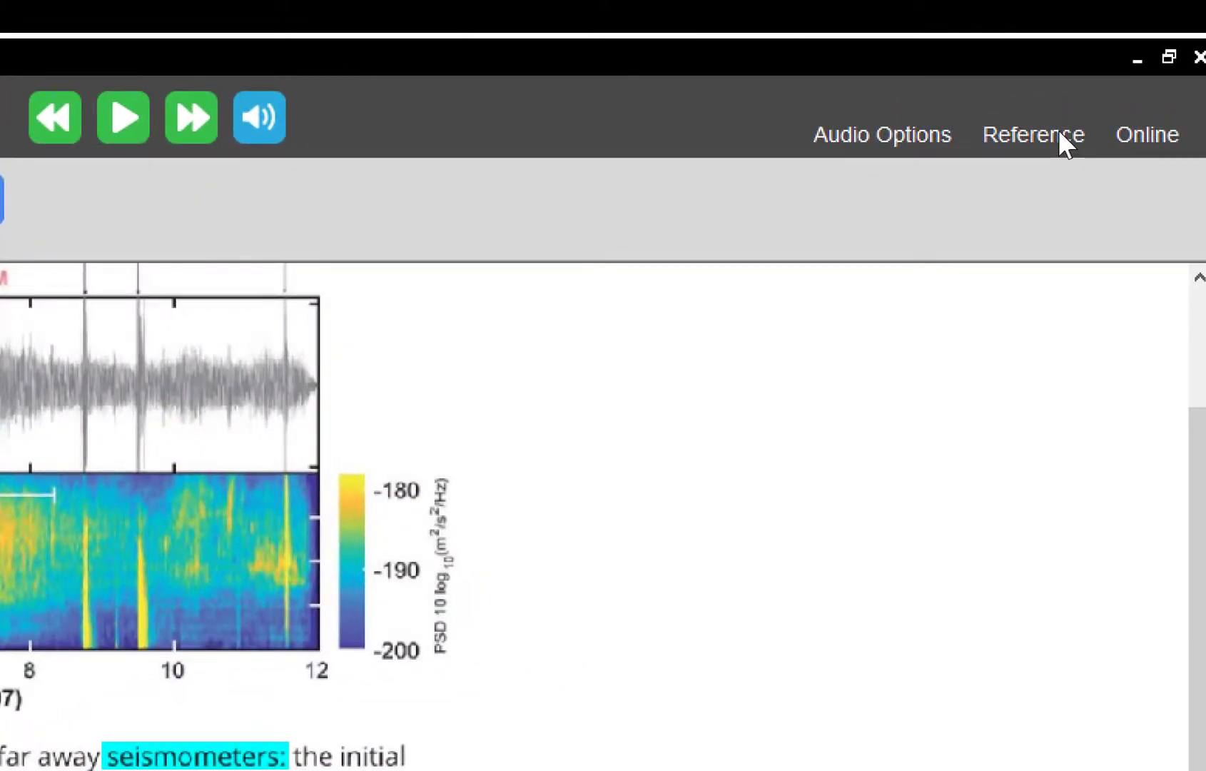
Step: Play the human pronunciation of the selected word "seismometers" in the glacial flood article
left_click(1017, 135)
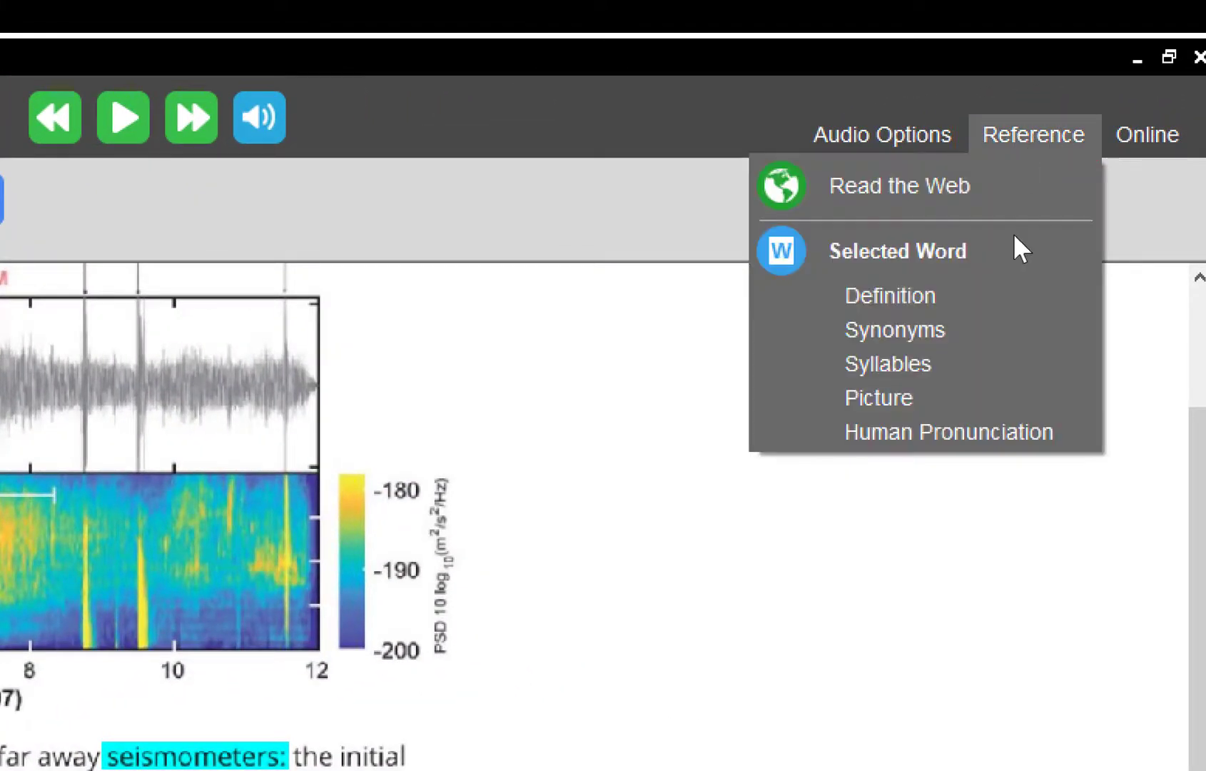
left_click(957, 431)
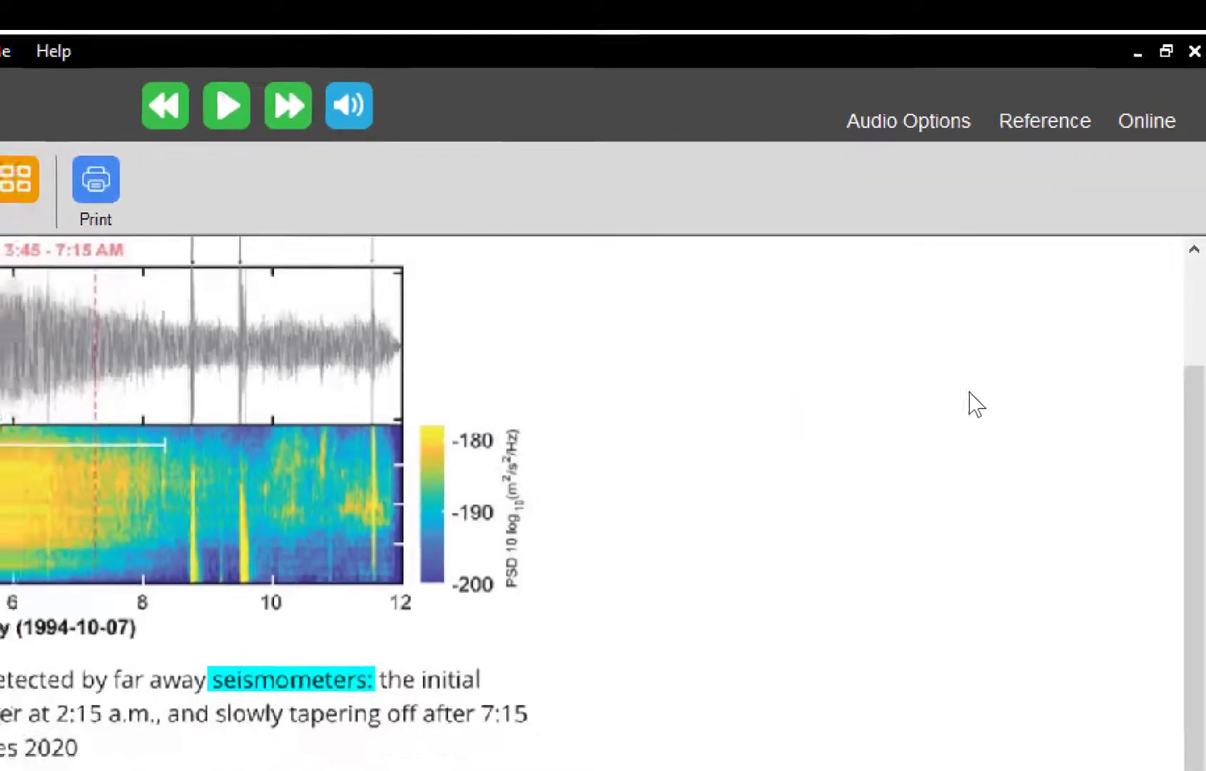